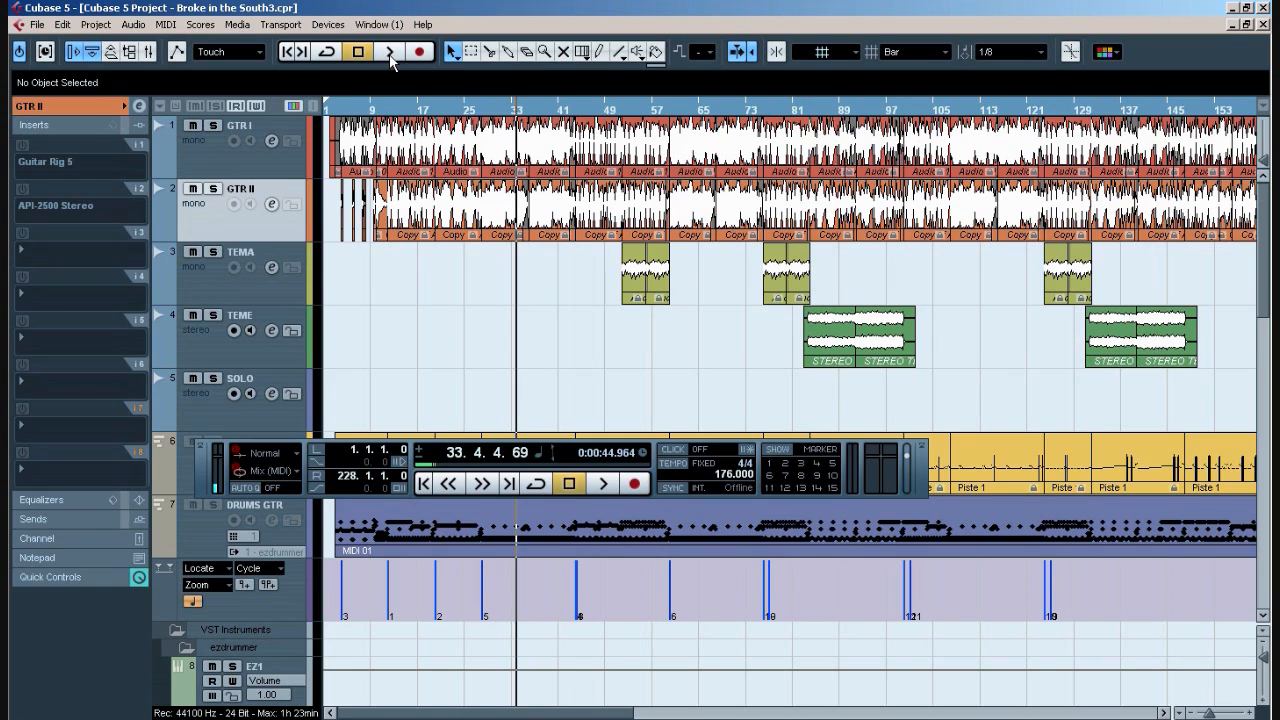
- Return the playhead to the song start and zoom the timeline in on the opening bars of GTR I and GTR II
{"action": "left_click", "coordinate": [330, 110]}
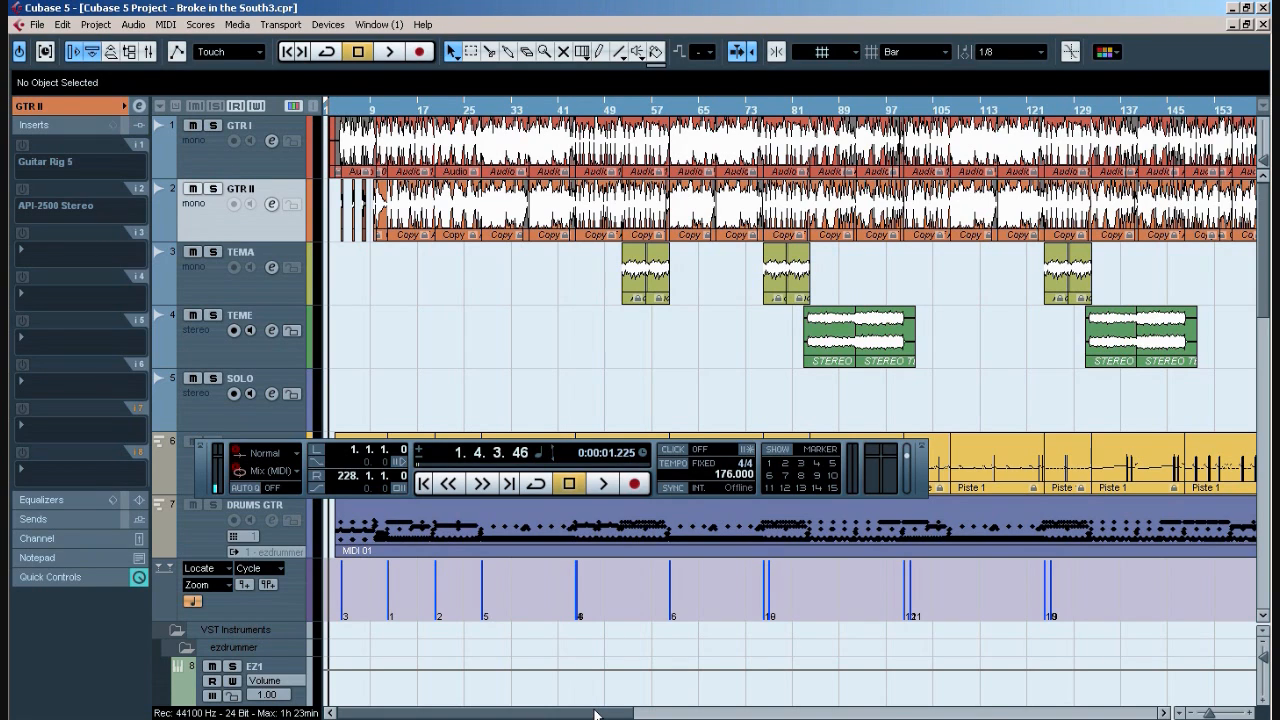
{"action": "left_click_drag", "start_coordinate": [615, 714], "coordinate": [612, 663]}
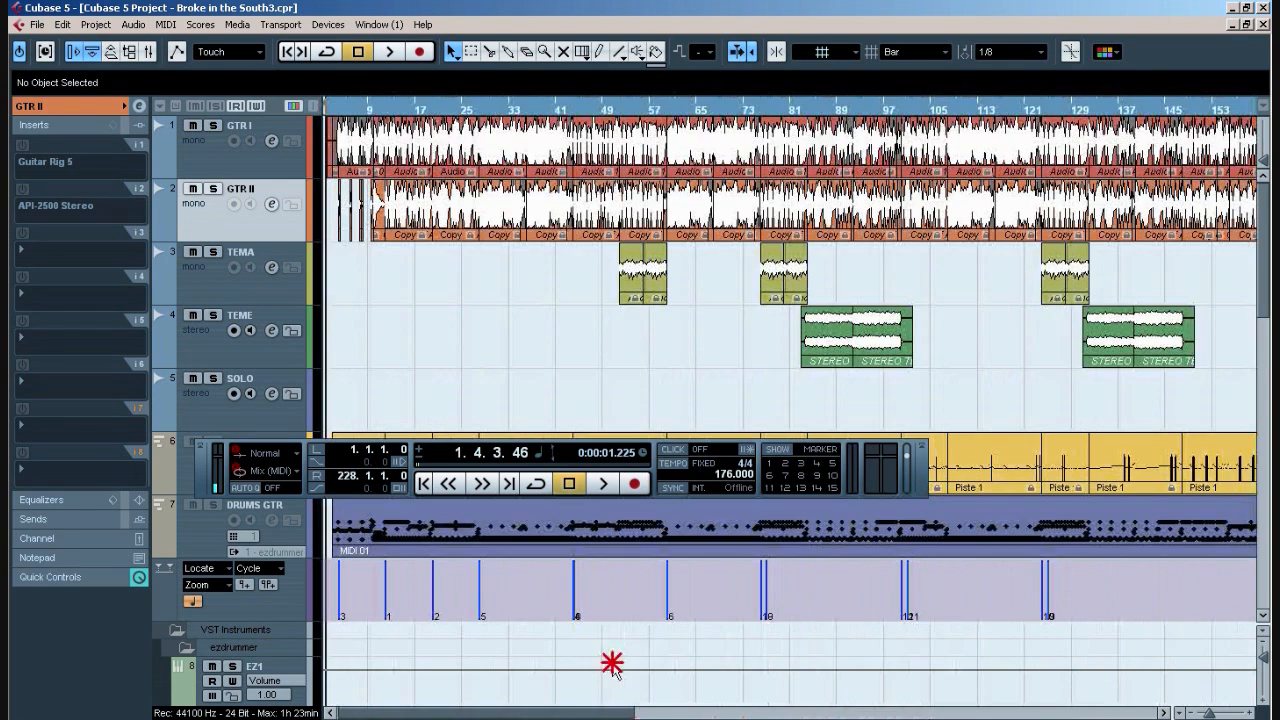
{"action": "left_click", "coordinate": [258, 170]}
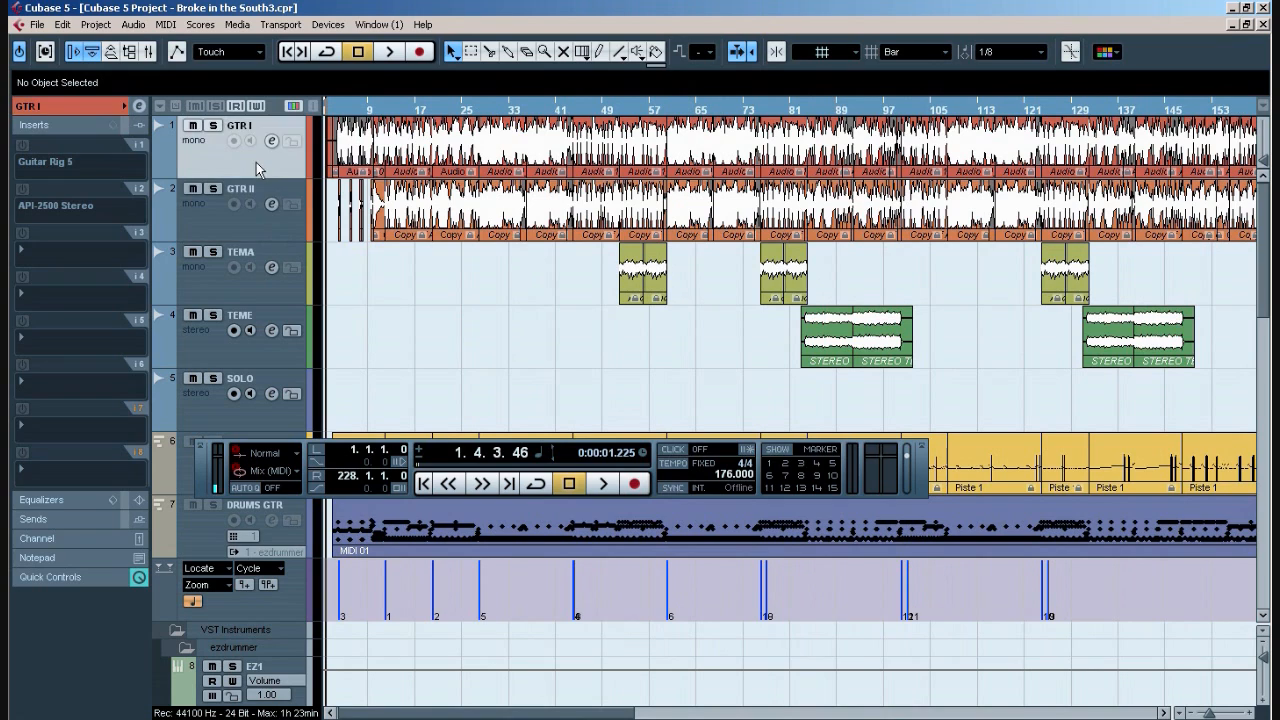
{"action": "left_click", "coordinate": [249, 226]}
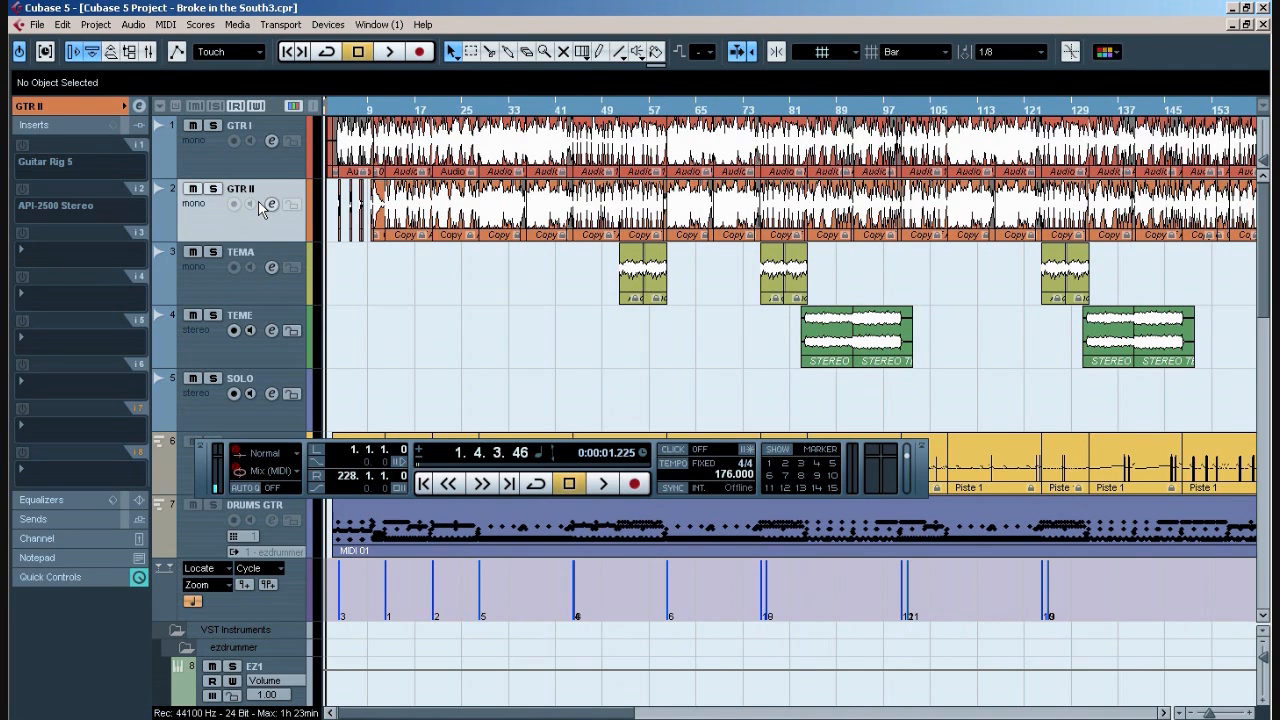
{"action": "left_click_drag", "start_coordinate": [588, 714], "coordinate": [490, 708]}
{"action": "left_click_drag", "start_coordinate": [1211, 713], "coordinate": [1217, 713]}
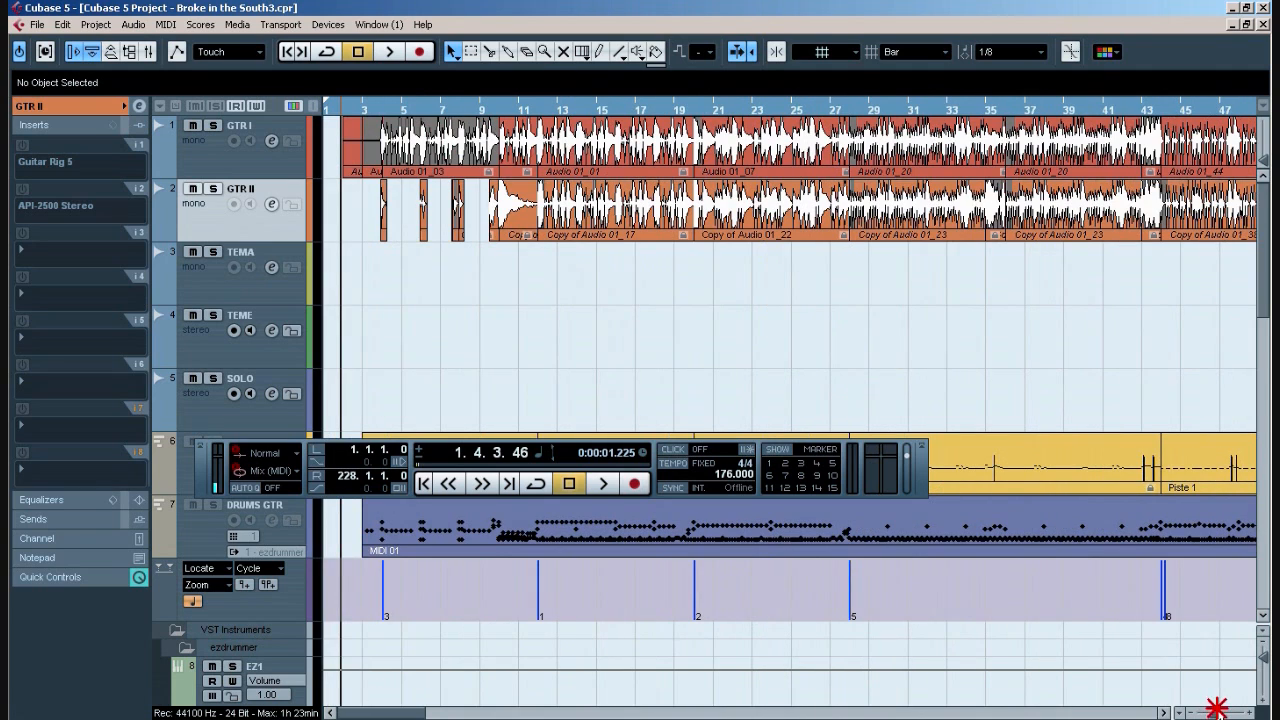
- Play the full mix from bar 3, jump playback ahead to bar 43, and stop it after the first TEMA section
{"action": "left_click", "coordinate": [371, 107]}
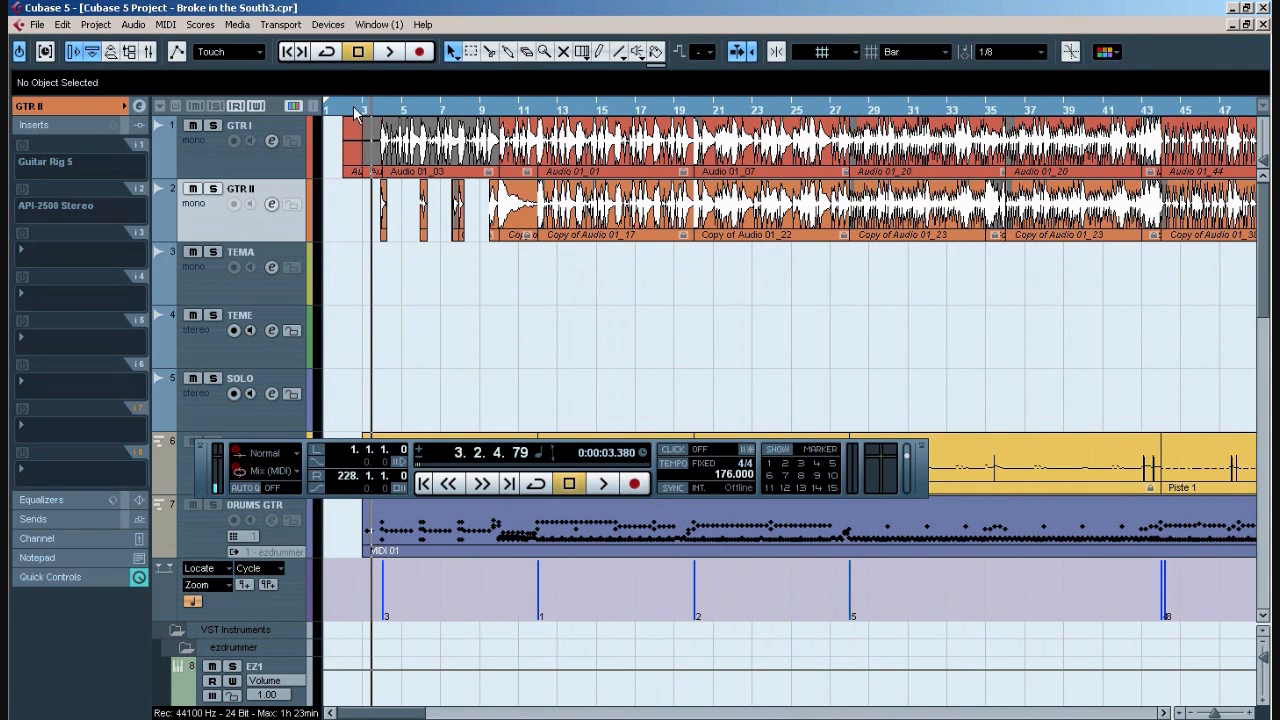
{"action": "left_click", "coordinate": [389, 52]}
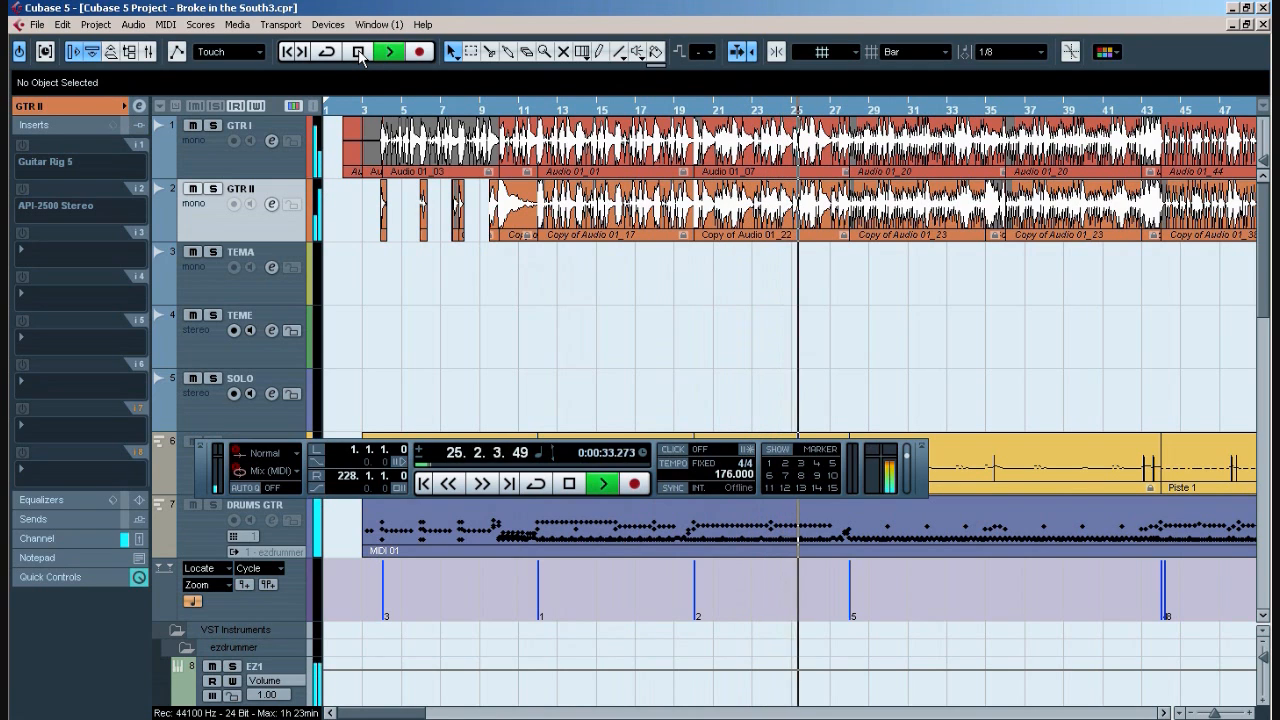
{"action": "left_click", "coordinate": [1146, 111]}
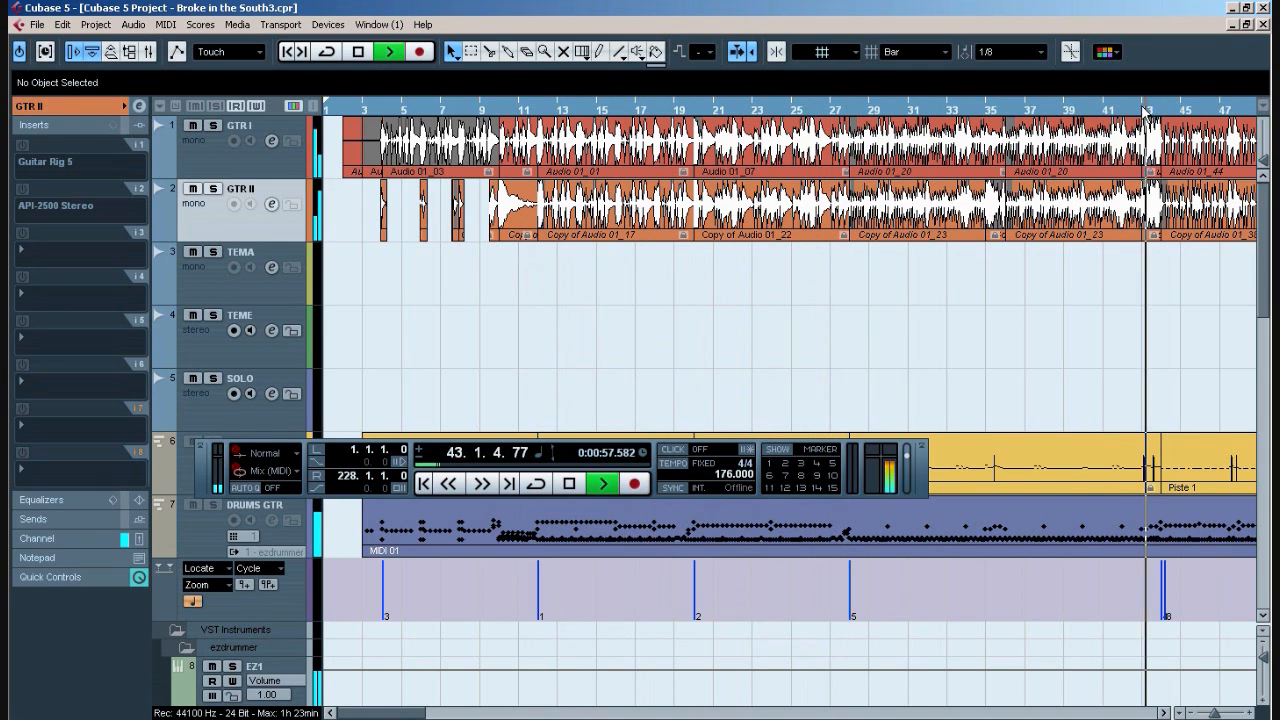
{"action": "left_click", "coordinate": [688, 711]}
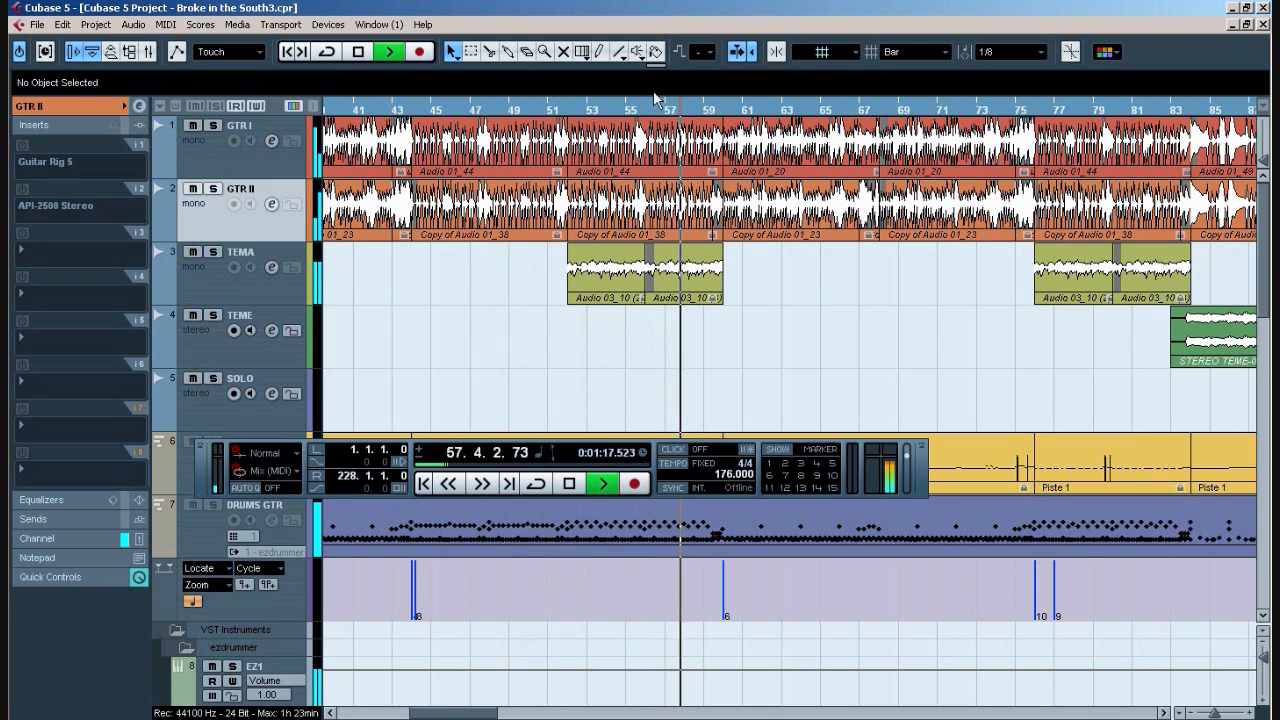
{"action": "left_click", "coordinate": [360, 54]}
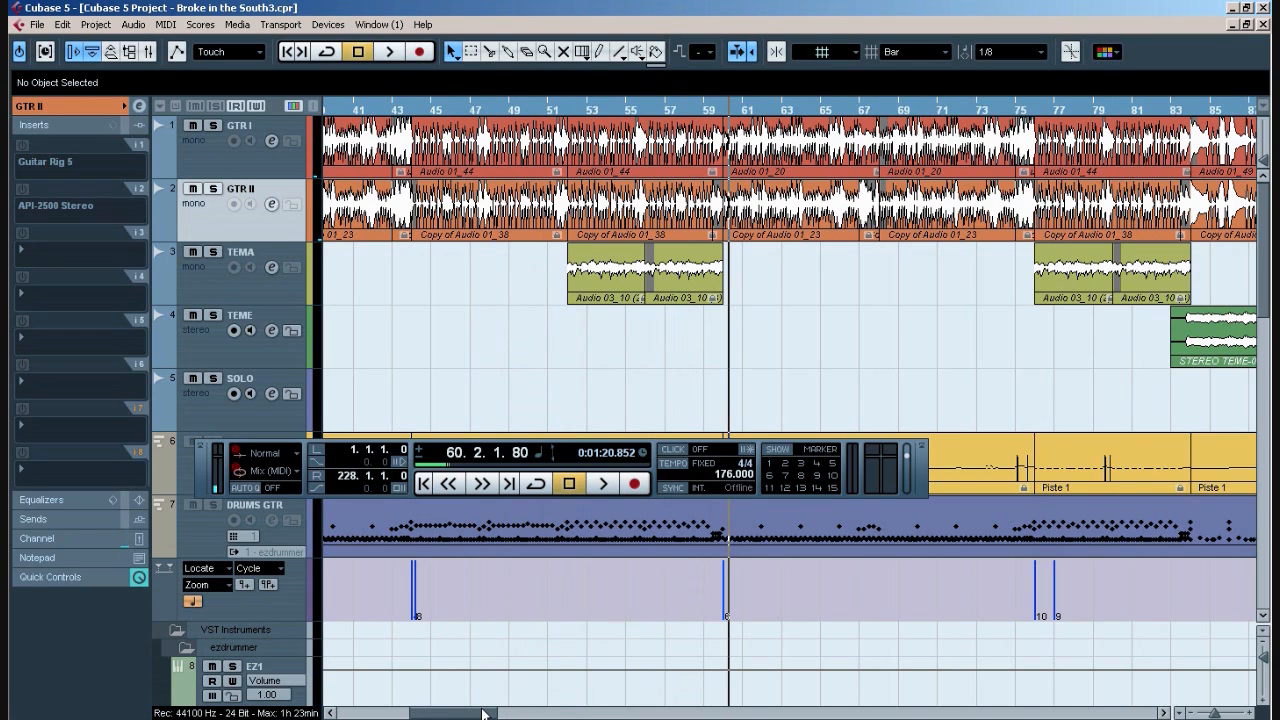
- Solo the GTR I and GTR II tracks
{"action": "left_click_drag", "start_coordinate": [483, 713], "coordinate": [400, 713]}
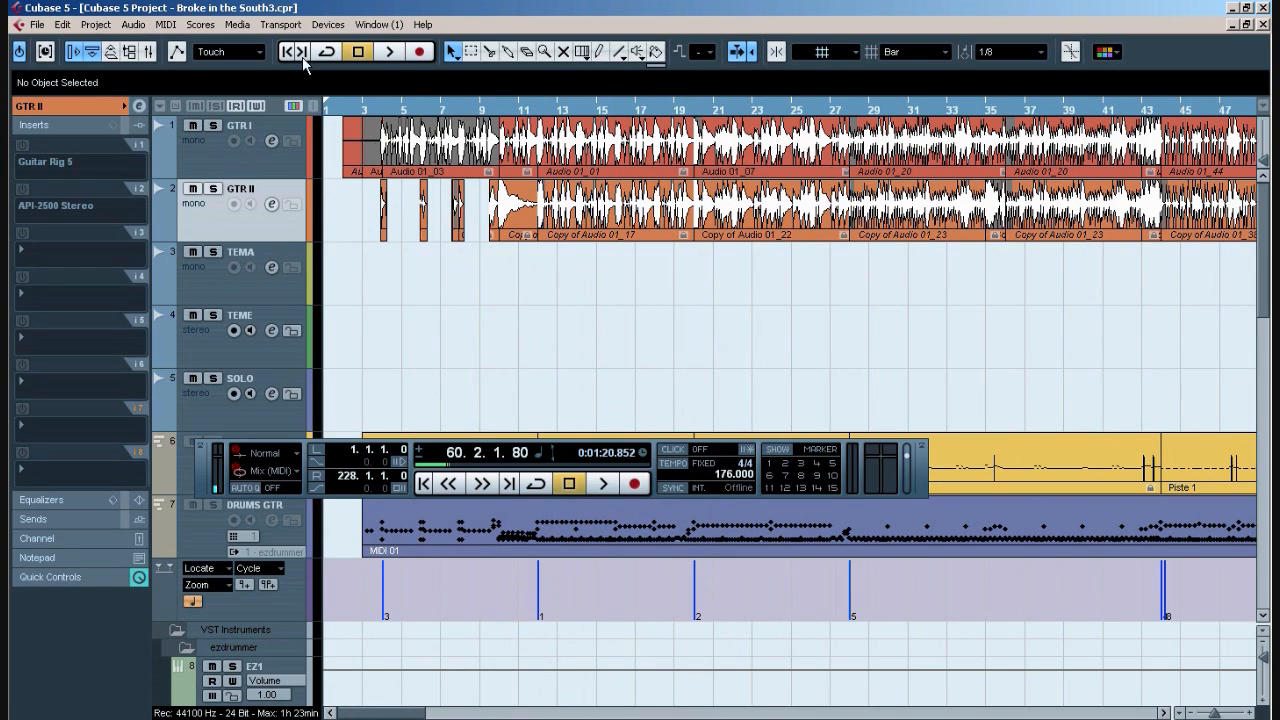
{"action": "left_click", "coordinate": [213, 126]}
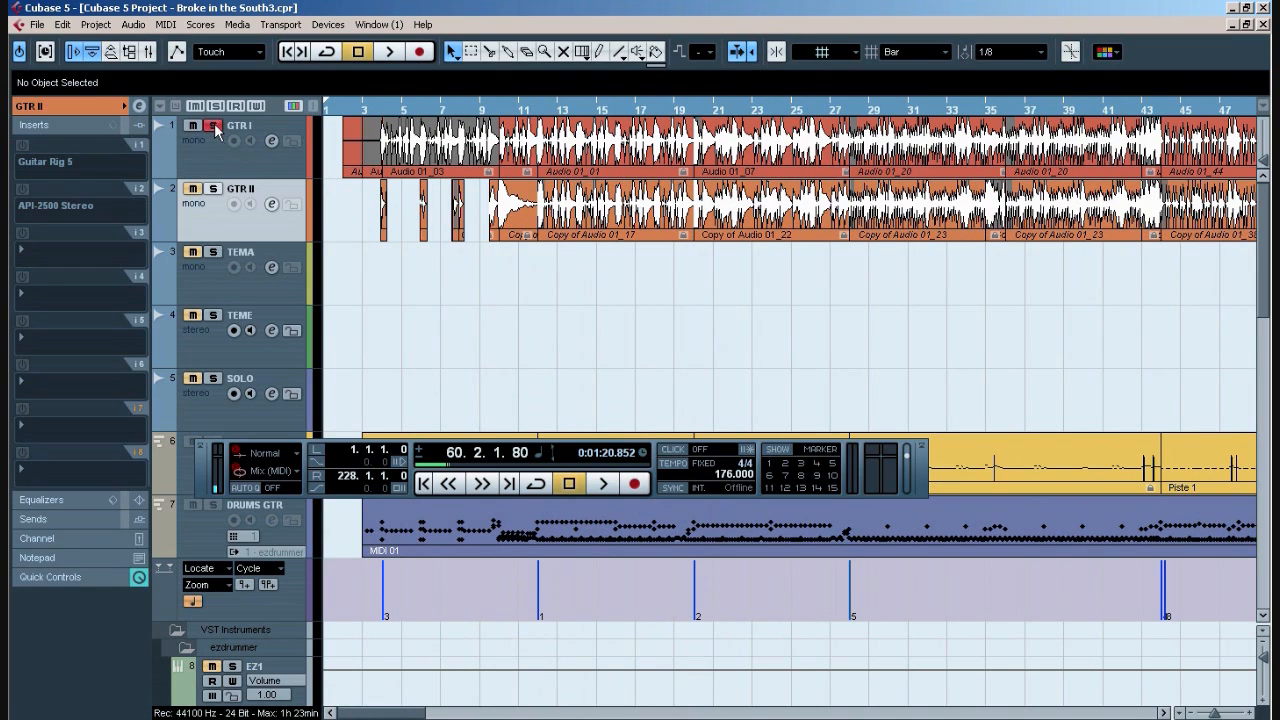
{"action": "left_click", "coordinate": [212, 189]}
- Play the two soloed guitars from bar 28 and stop playback at bar 52
{"action": "left_click", "coordinate": [364, 110]}
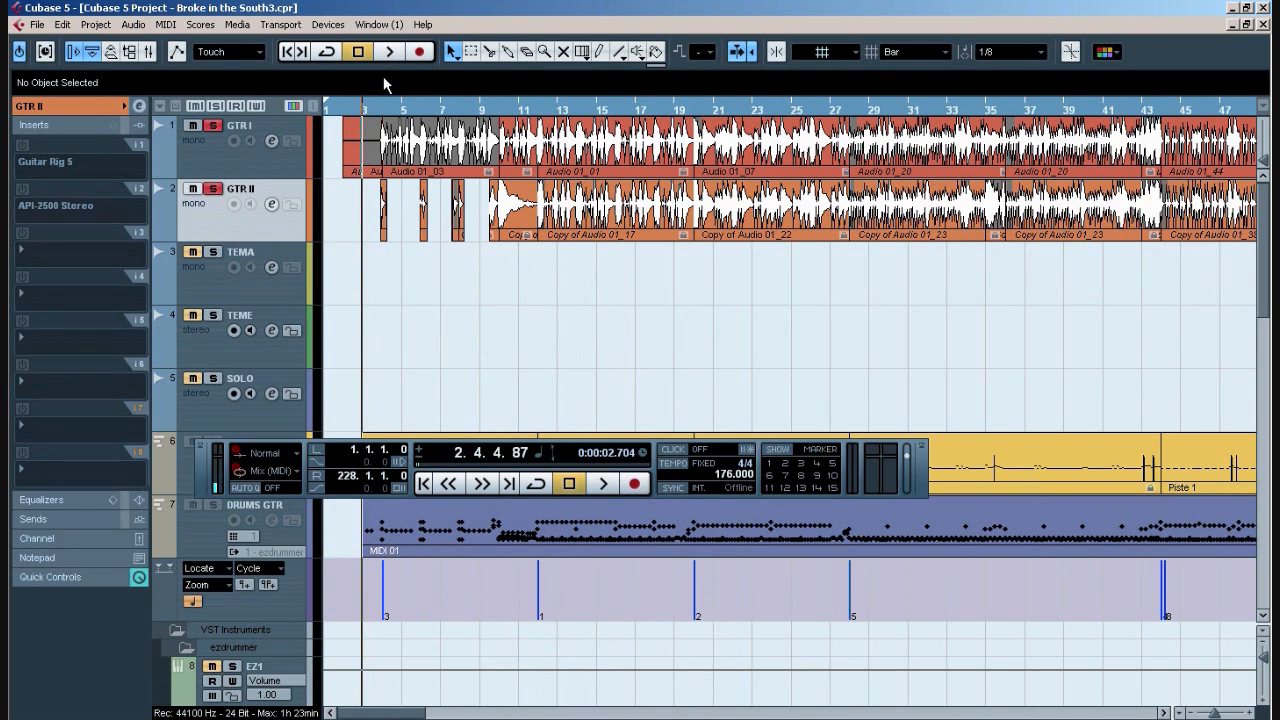
{"action": "left_click", "coordinate": [850, 110]}
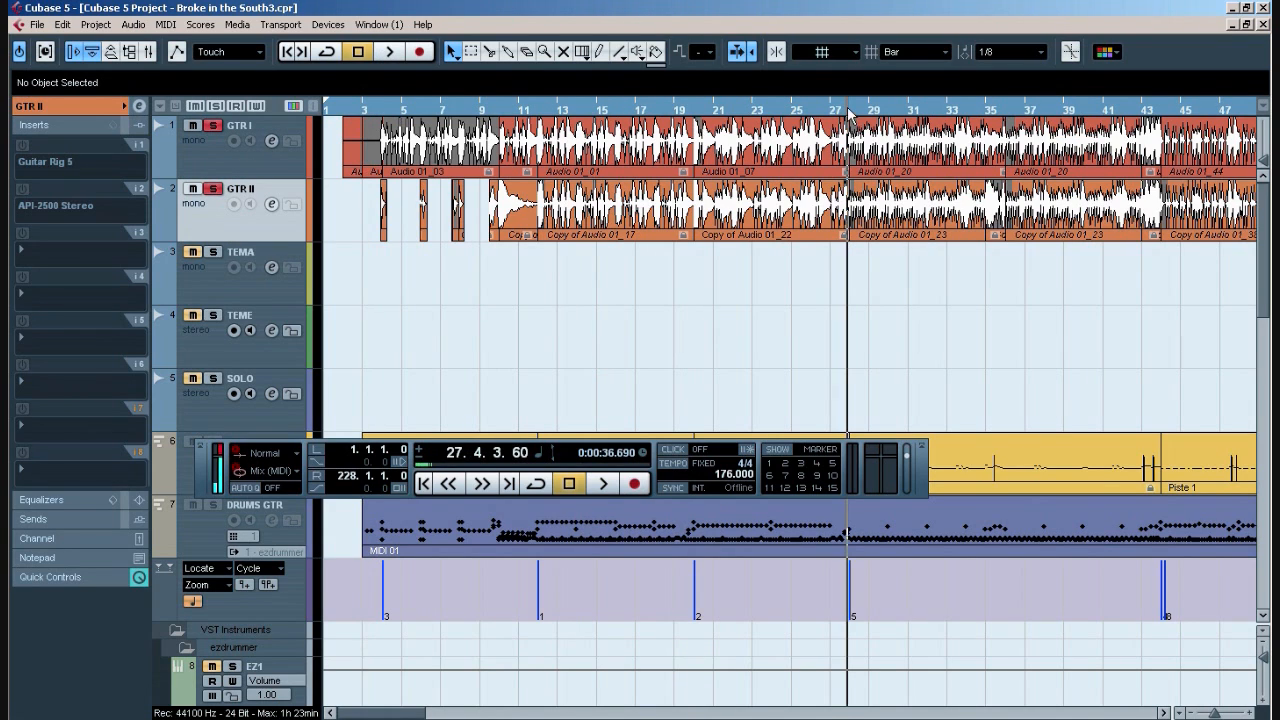
{"action": "left_click", "coordinate": [386, 54]}
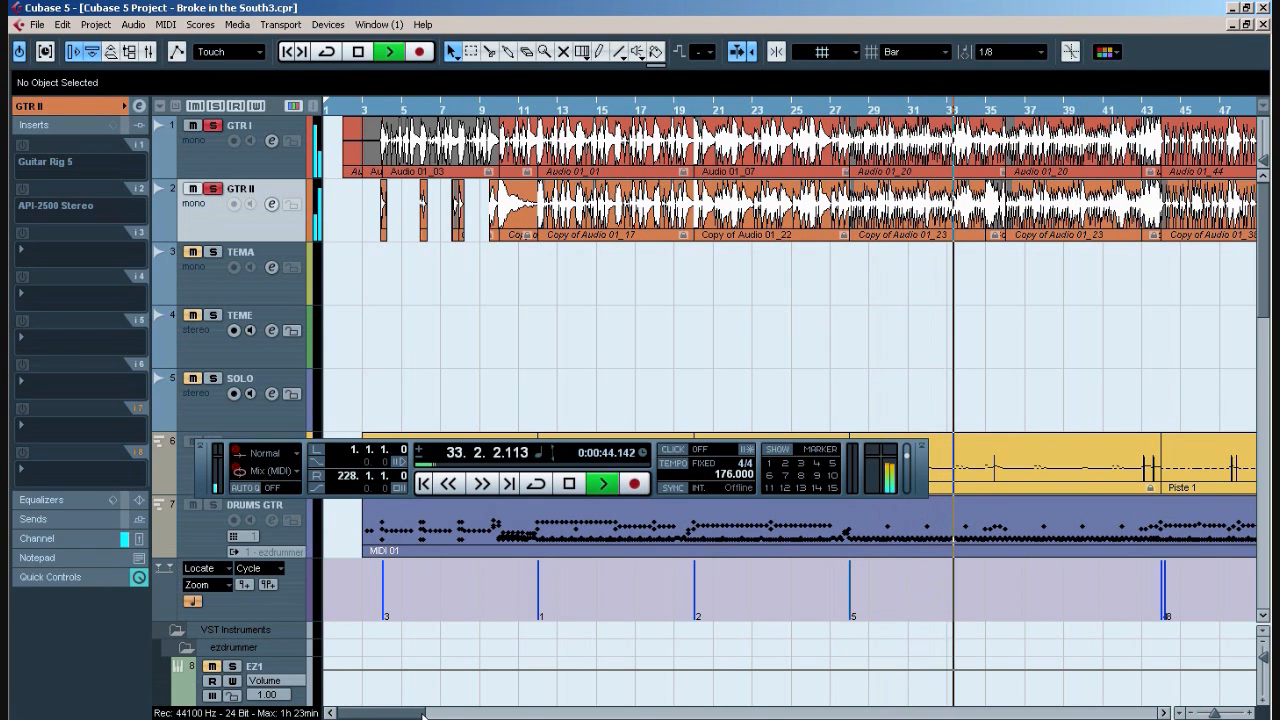
{"action": "left_click_drag", "start_coordinate": [422, 714], "coordinate": [445, 713]}
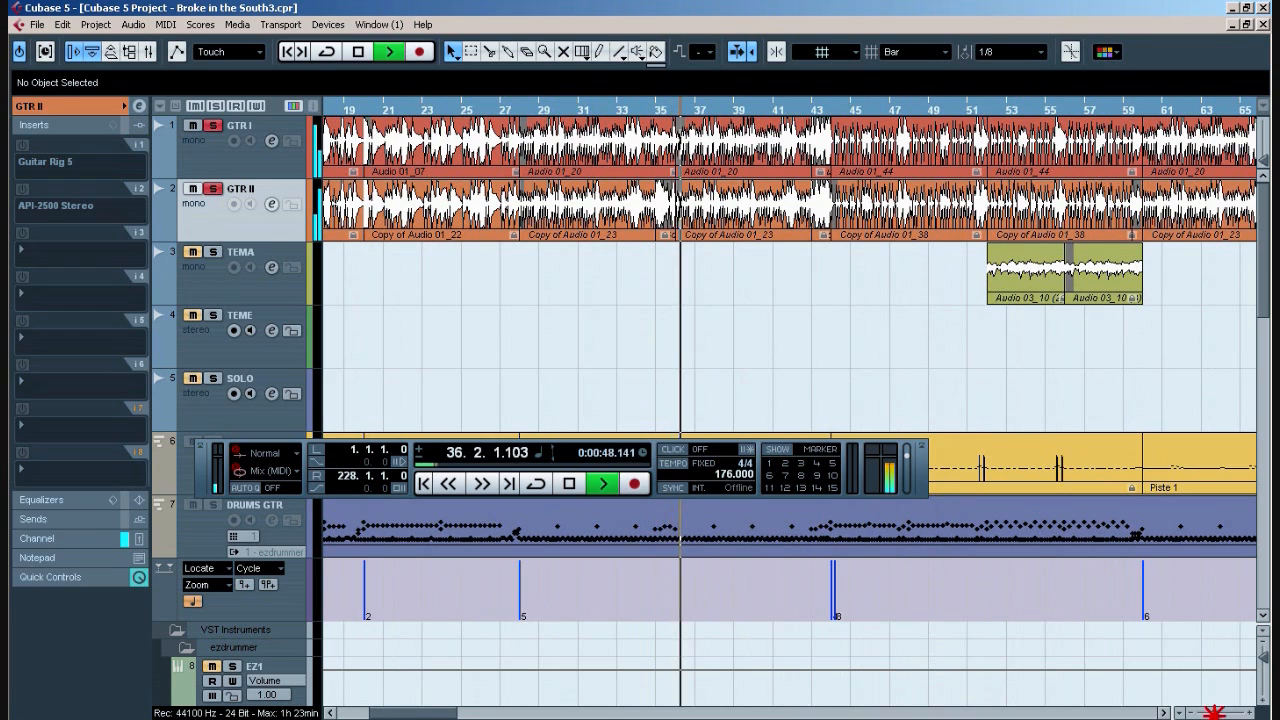
{"action": "left_click", "coordinate": [1218, 712]}
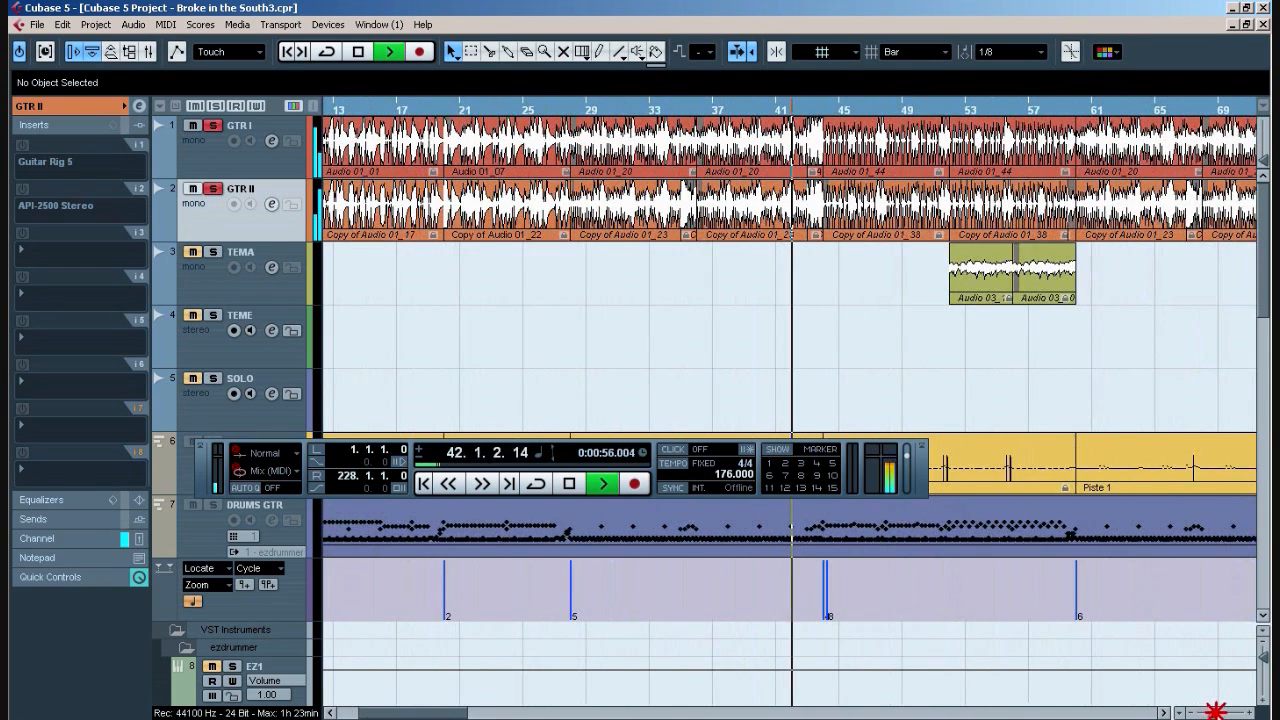
{"action": "left_click", "coordinate": [424, 710]}
{"action": "left_click_drag", "start_coordinate": [424, 711], "coordinate": [438, 711]}
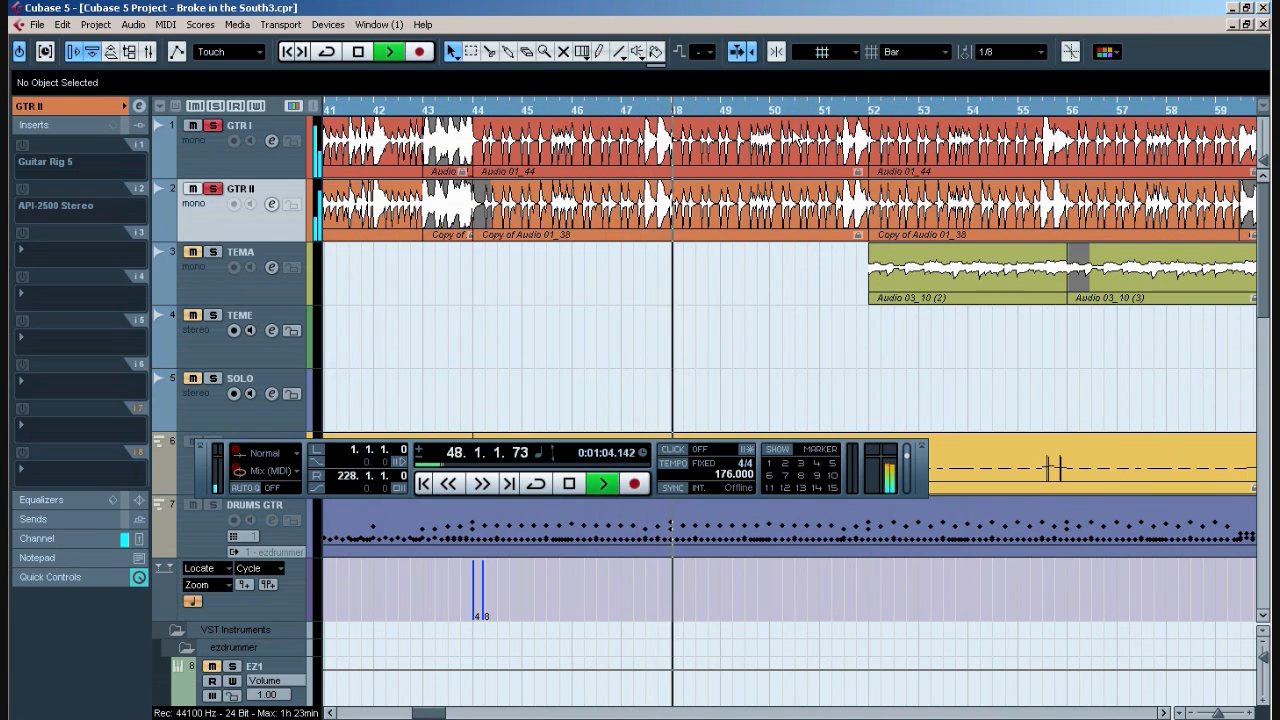
{"action": "left_click", "coordinate": [359, 52]}
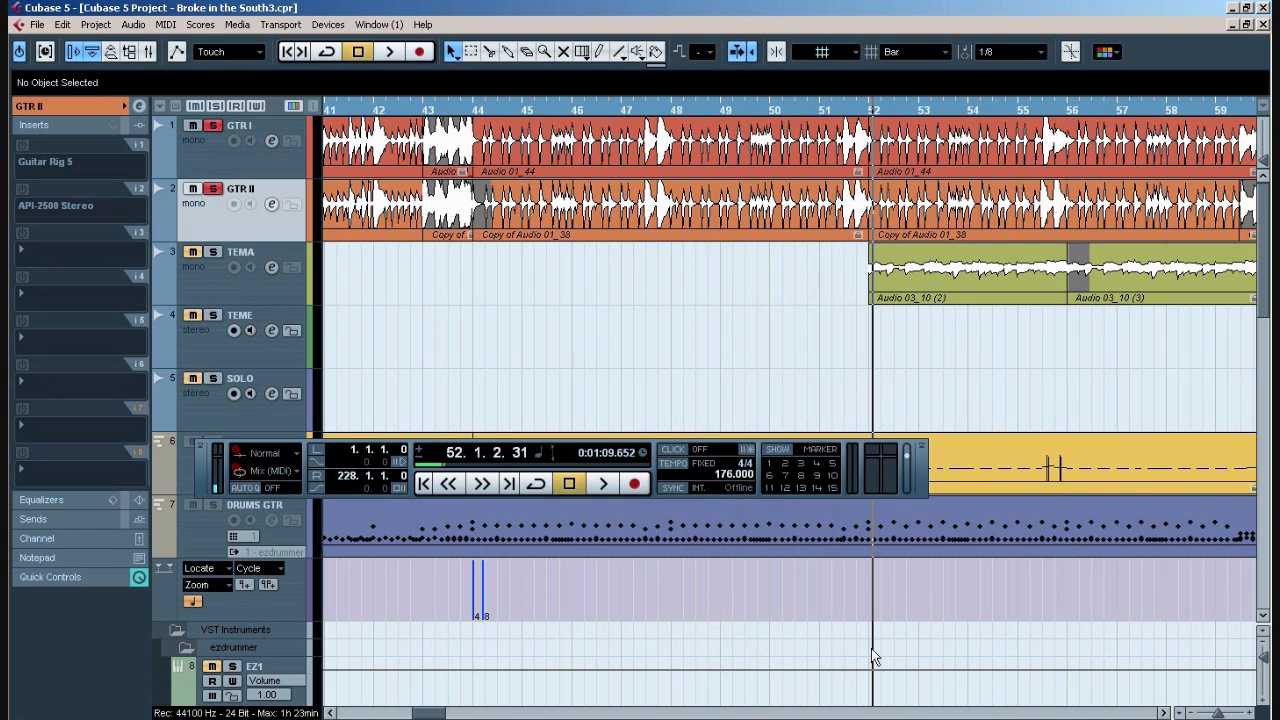
- Place the playhead at bar 4 and solo both guitar tracks in the project with the bypassed inserts
{"action": "key", "text": "F2"}
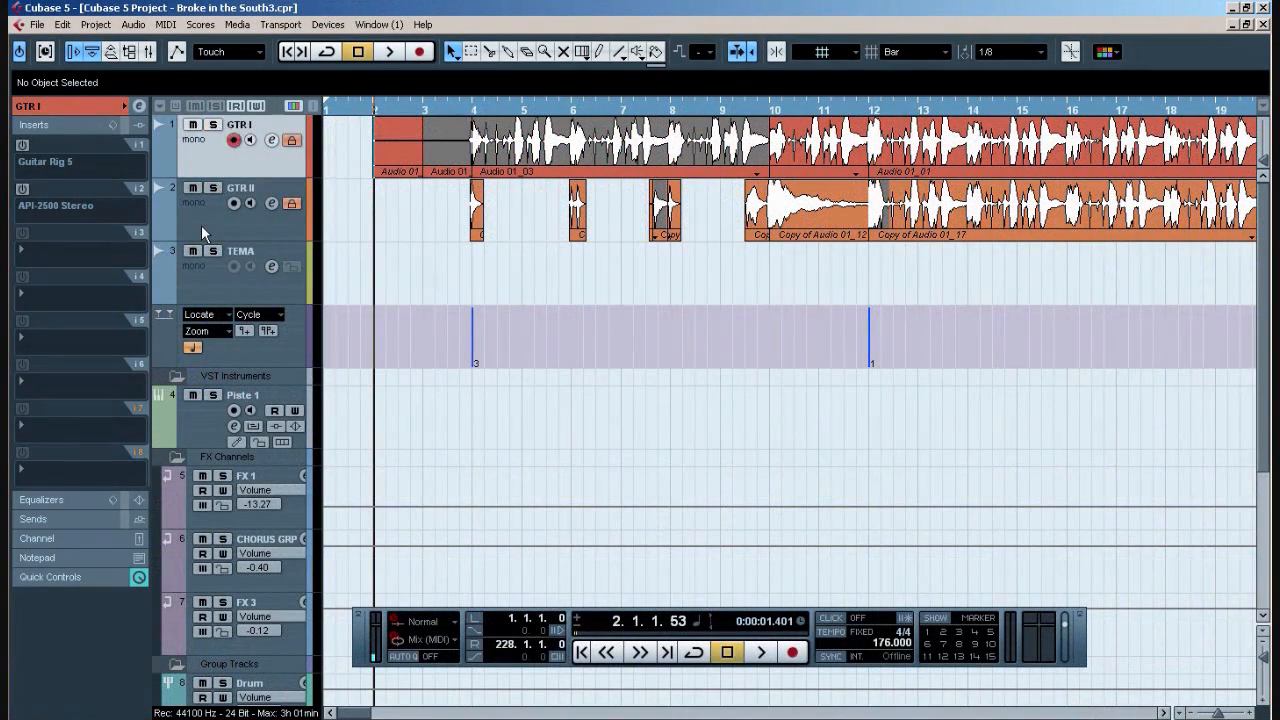
{"action": "left_click", "coordinate": [201, 225]}
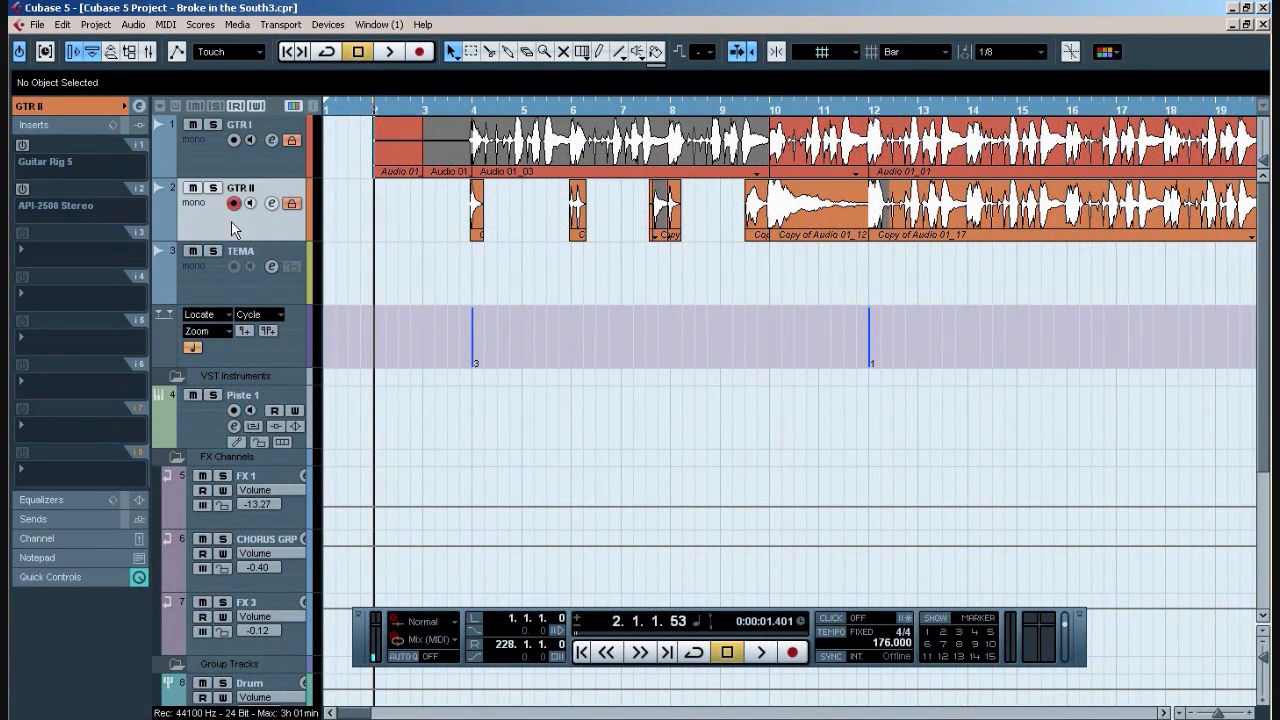
{"action": "left_click", "coordinate": [473, 112]}
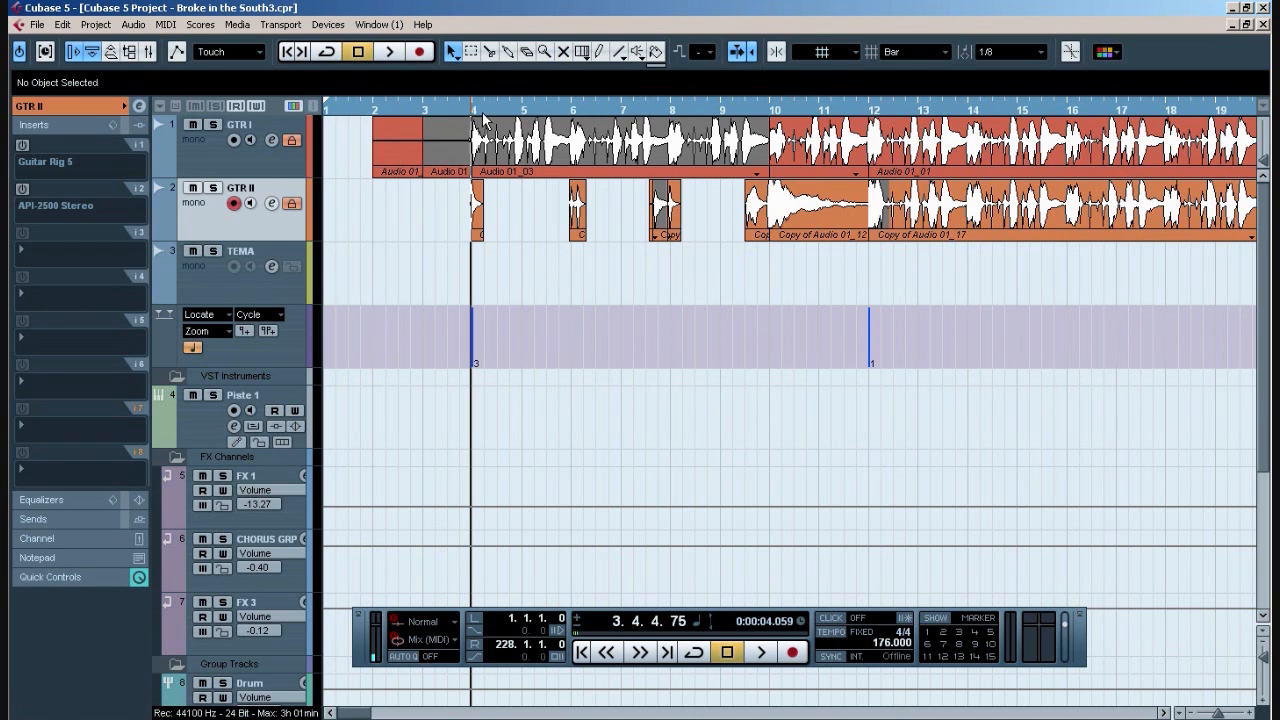
{"action": "left_click_drag", "start_coordinate": [1261, 410], "coordinate": [1263, 312]}
{"action": "left_click", "coordinate": [210, 152]}
{"action": "left_click", "coordinate": [211, 213]}
{"action": "left_click", "coordinate": [212, 165]}
{"action": "left_click", "coordinate": [212, 124]}
{"action": "left_click", "coordinate": [212, 189]}
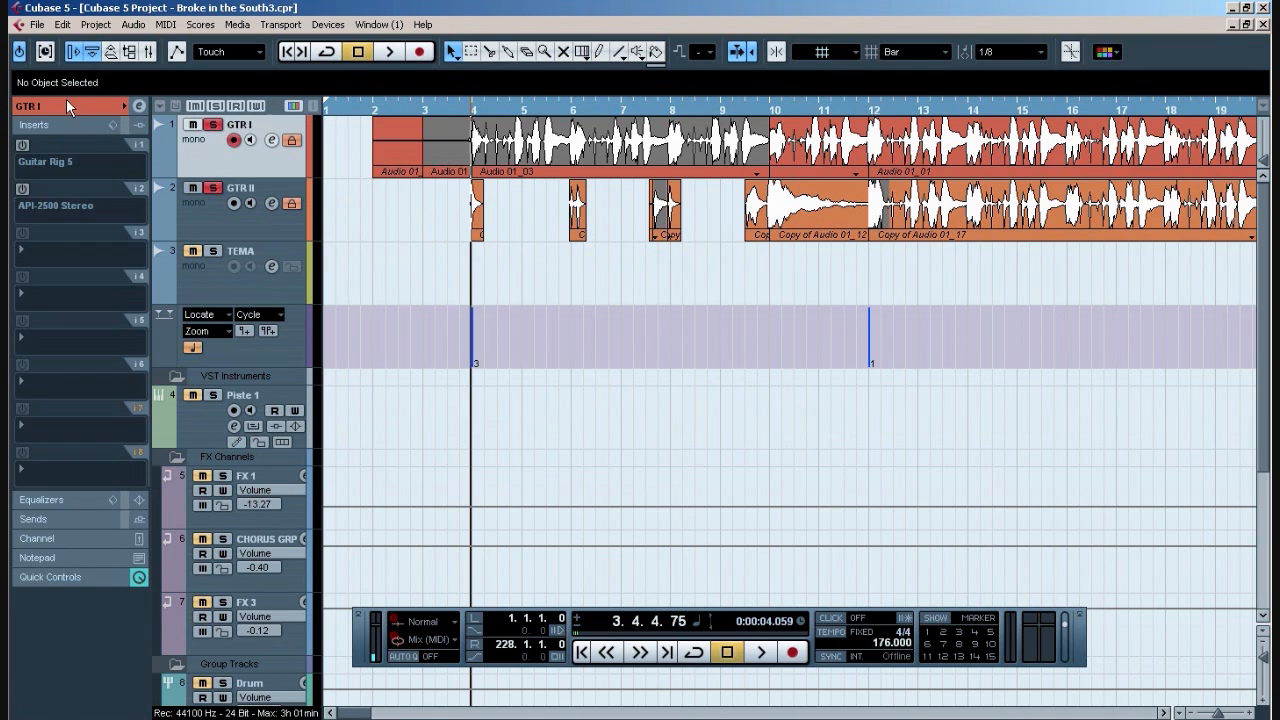
- Select GTR I, play both dry guitar tracks from bar 4, stop at bar 21, and return to the opening bars
{"action": "left_click", "coordinate": [221, 225]}
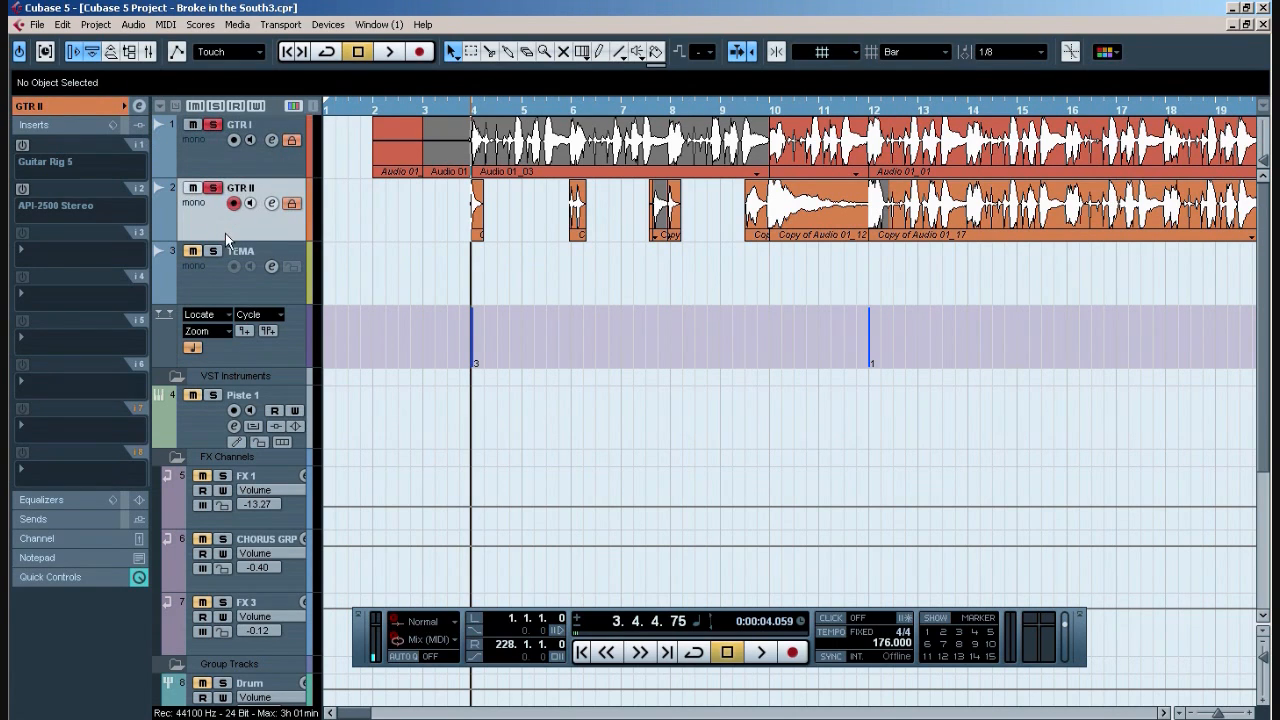
{"action": "left_click", "coordinate": [223, 163]}
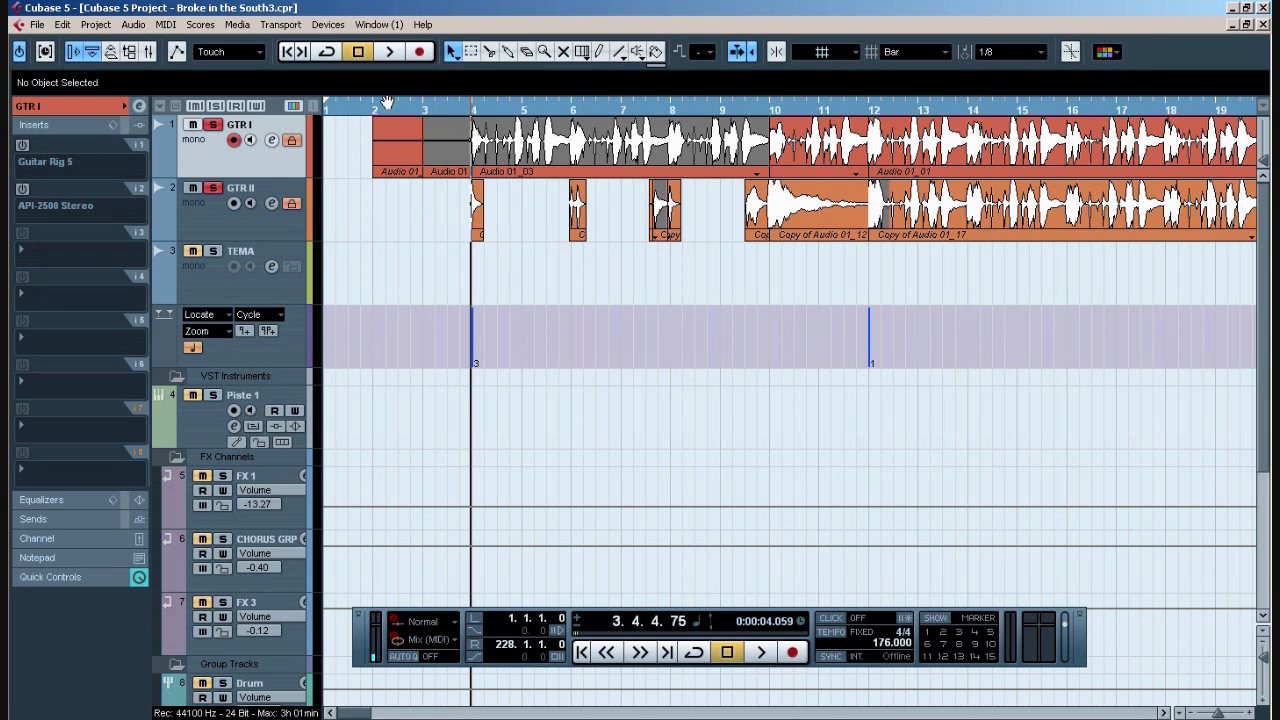
{"action": "scroll", "coordinate": [412, 201], "scroll_direction": "down", "scroll_amount": 3}
{"action": "scroll", "coordinate": [412, 203], "scroll_direction": "up", "scroll_amount": 3}
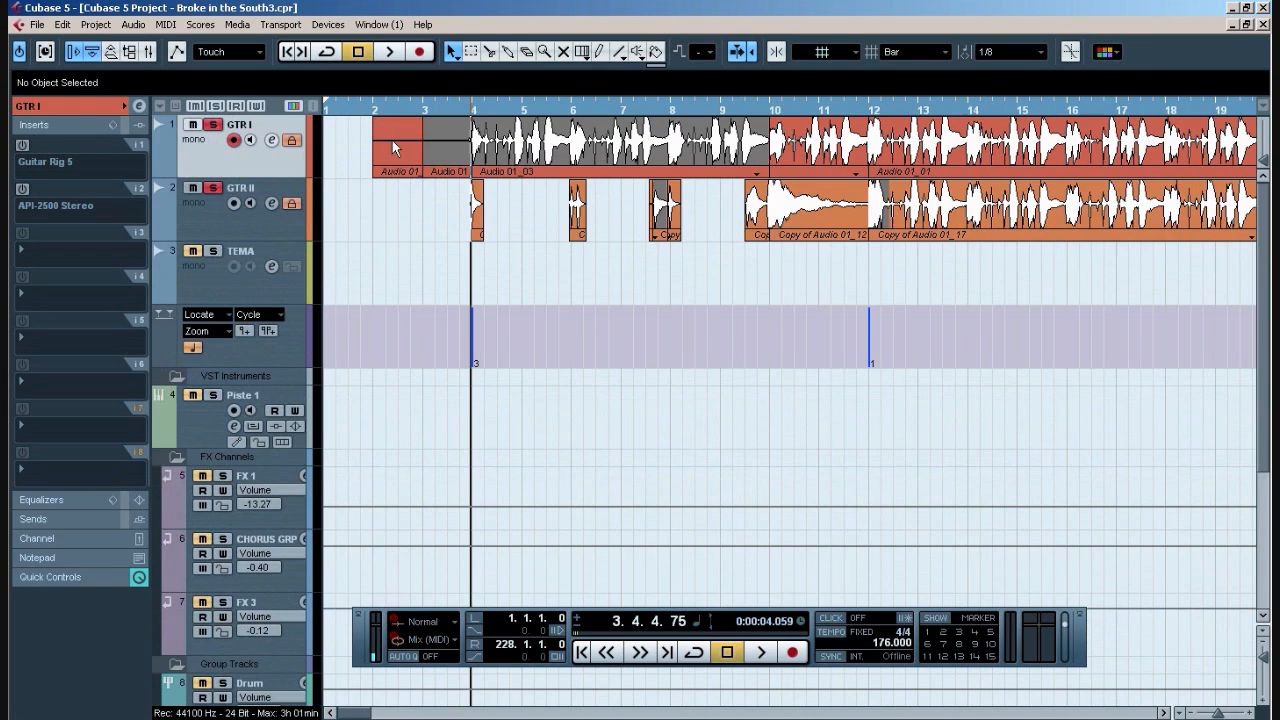
{"action": "left_click", "coordinate": [402, 56]}
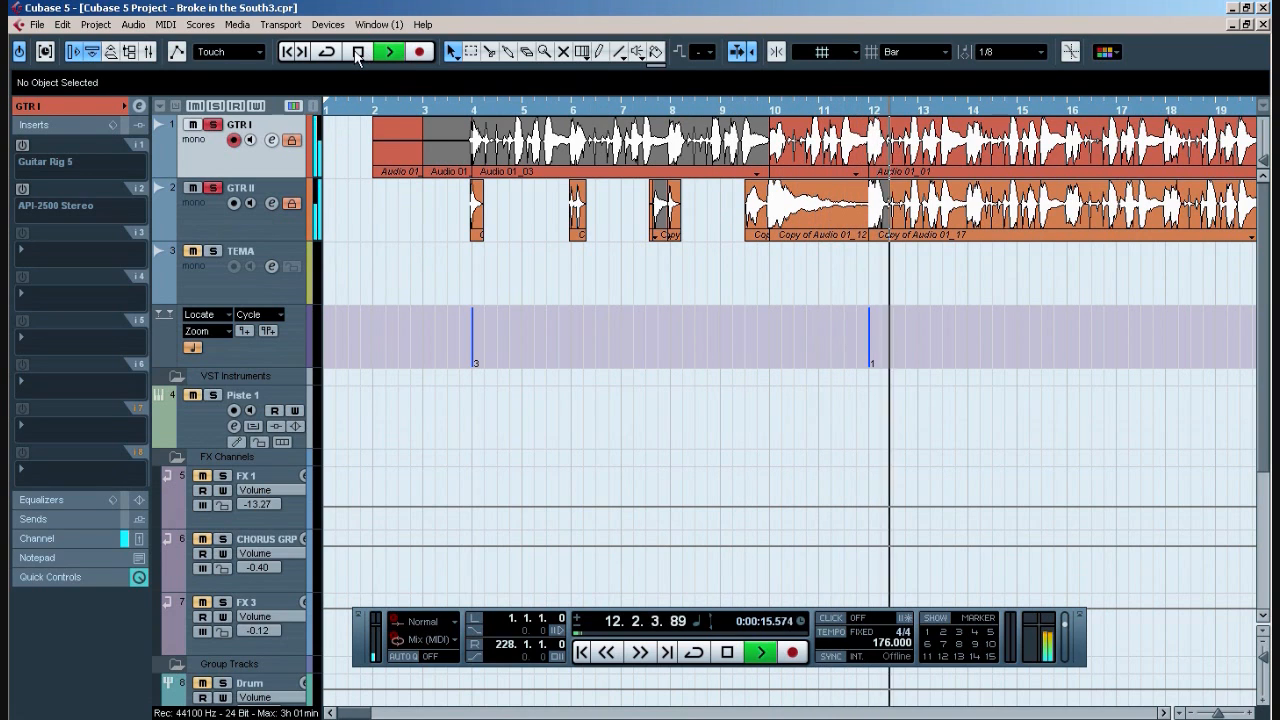
{"action": "left_click_drag", "start_coordinate": [360, 712], "coordinate": [393, 713]}
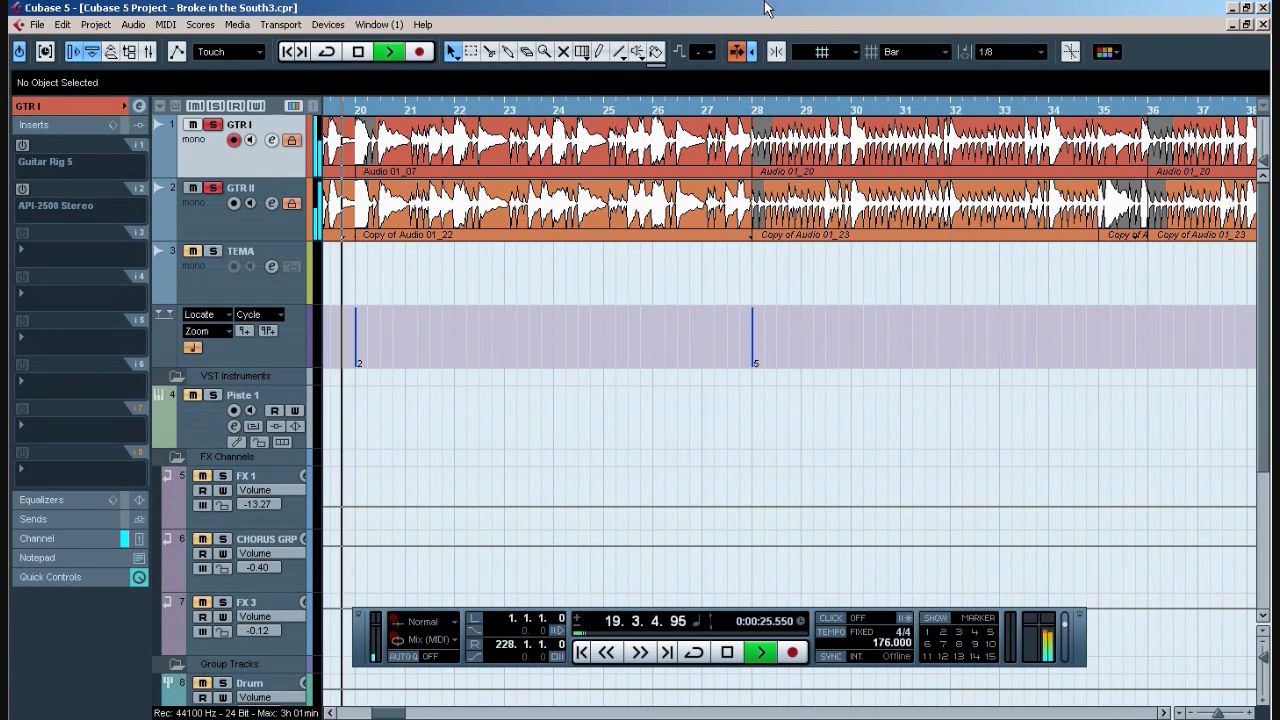
{"action": "left_click", "coordinate": [362, 53]}
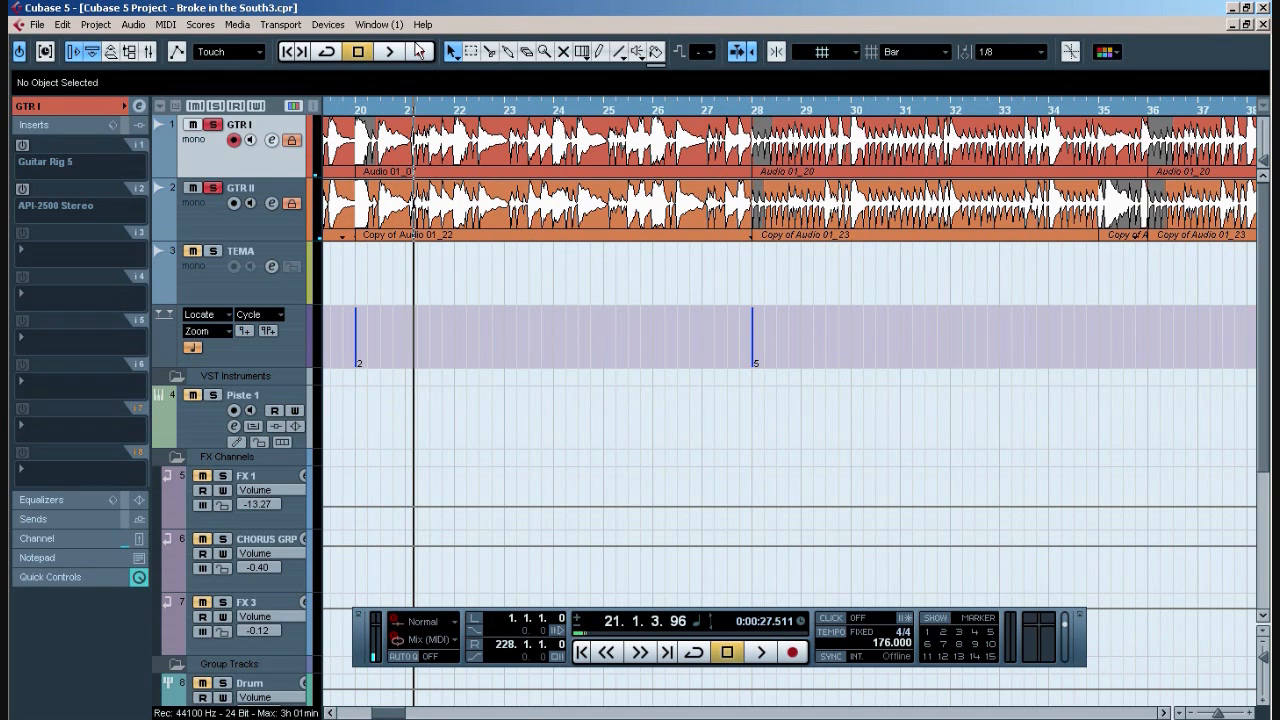
{"action": "left_click_drag", "start_coordinate": [392, 712], "coordinate": [312, 712]}
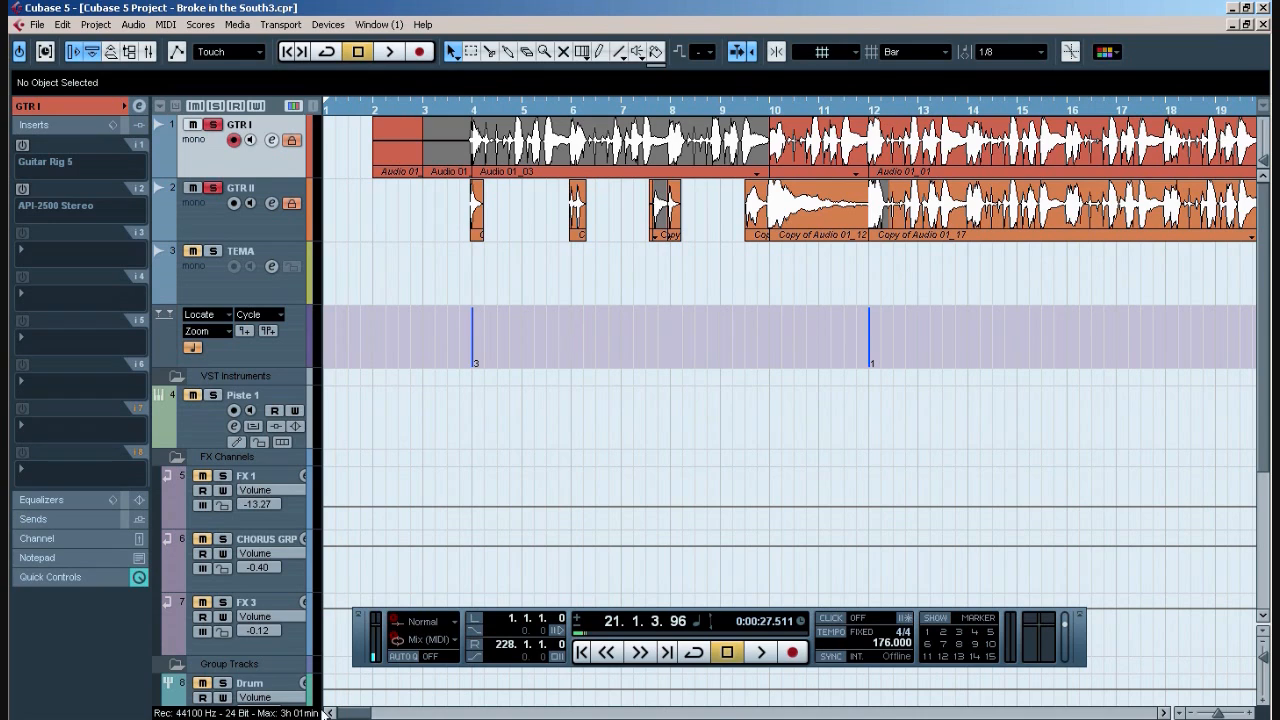
{"action": "left_click", "coordinate": [421, 104]}
{"action": "left_click", "coordinate": [426, 106]}
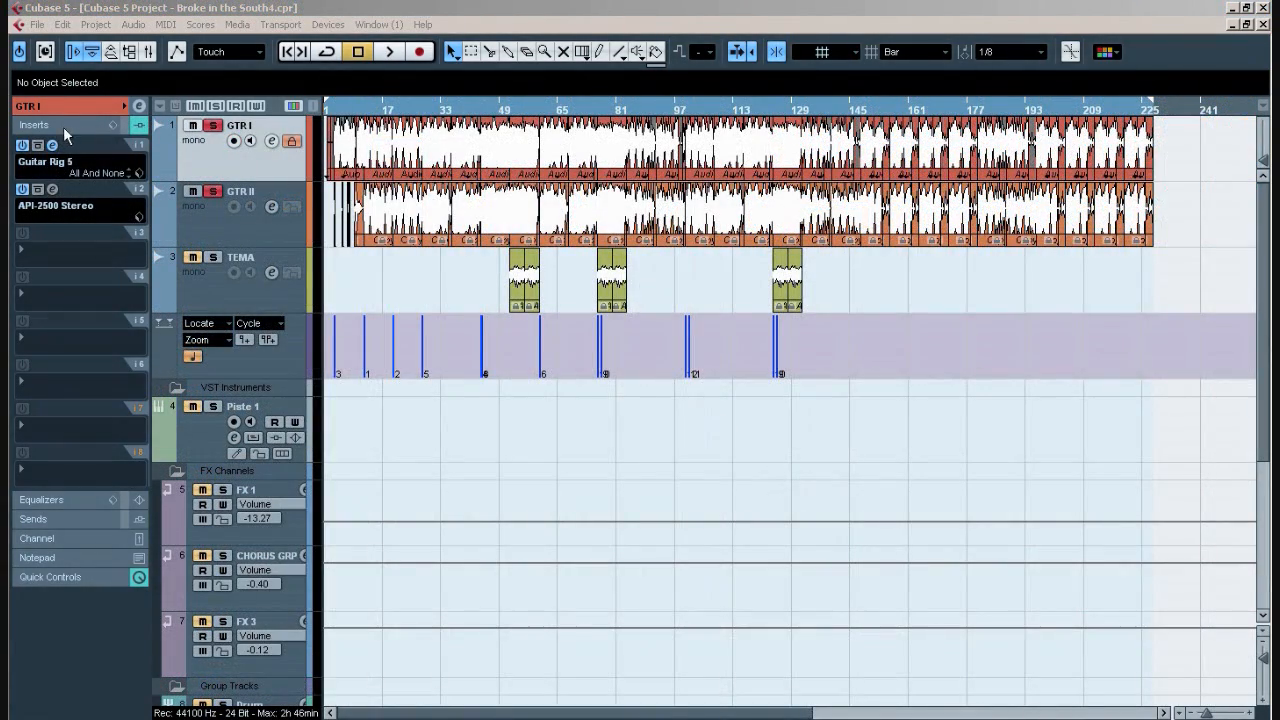
- Open the Guitar Rig 5 insert on GTR I and examine its rack from the Tuner down to the Loop Machine
{"action": "left_click", "coordinate": [53, 145]}
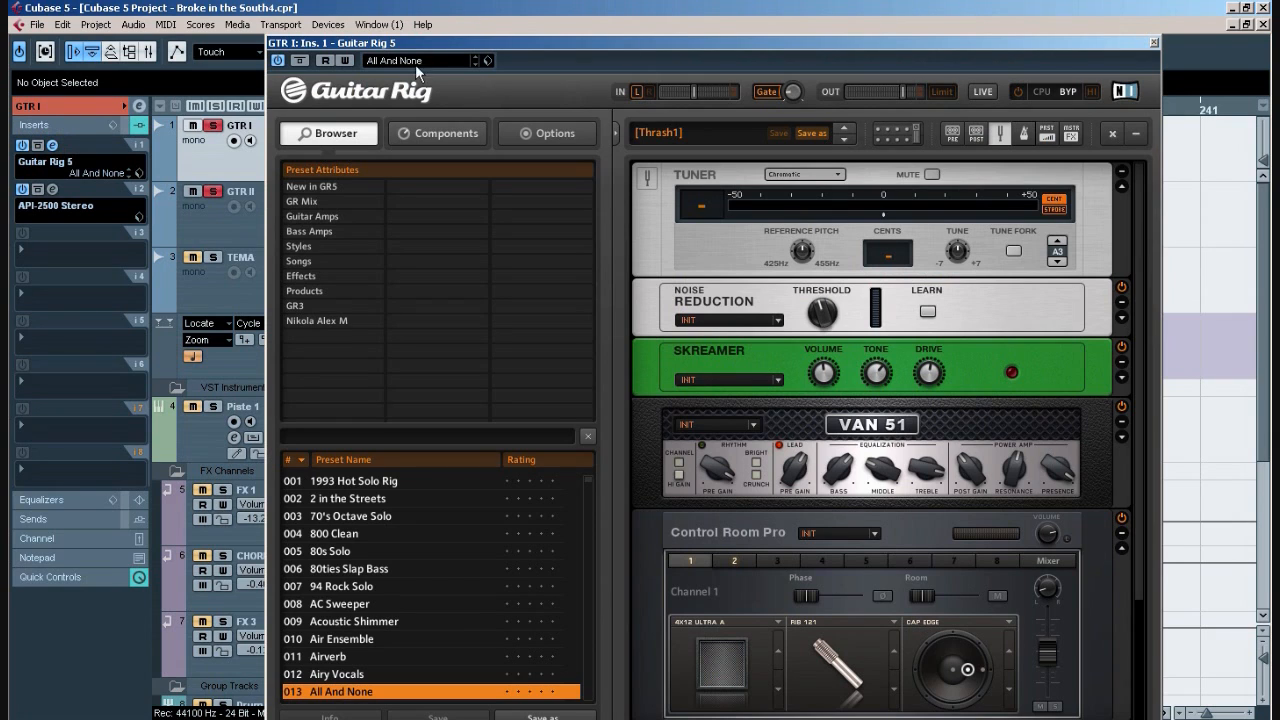
{"action": "mouse_move", "coordinate": [1138, 275]}
{"action": "left_mouse_down"}
{"action": "mouse_move", "coordinate": [1162, 349]}
{"action": "mouse_move", "coordinate": [1143, 240]}
{"action": "left_mouse_up"}
{"action": "left_click_drag", "start_coordinate": [1140, 225], "coordinate": [1145, 395]}
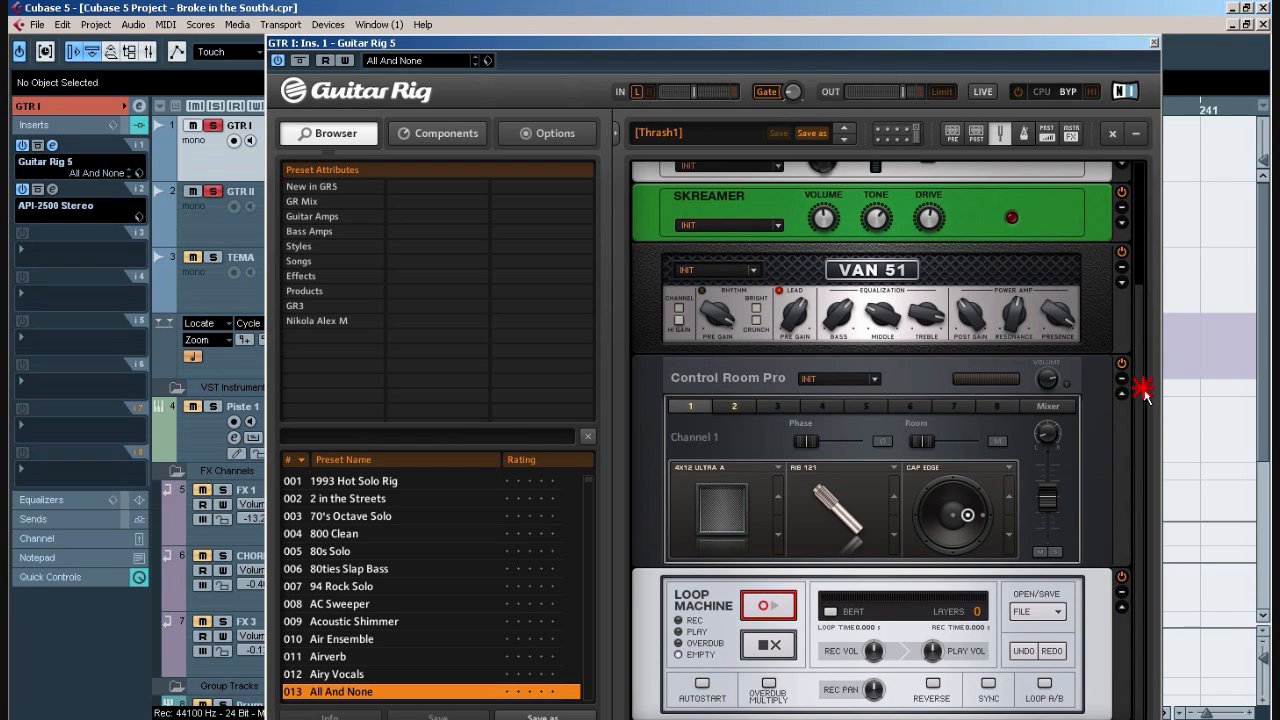
{"action": "left_click_drag", "start_coordinate": [1145, 395], "coordinate": [1150, 185]}
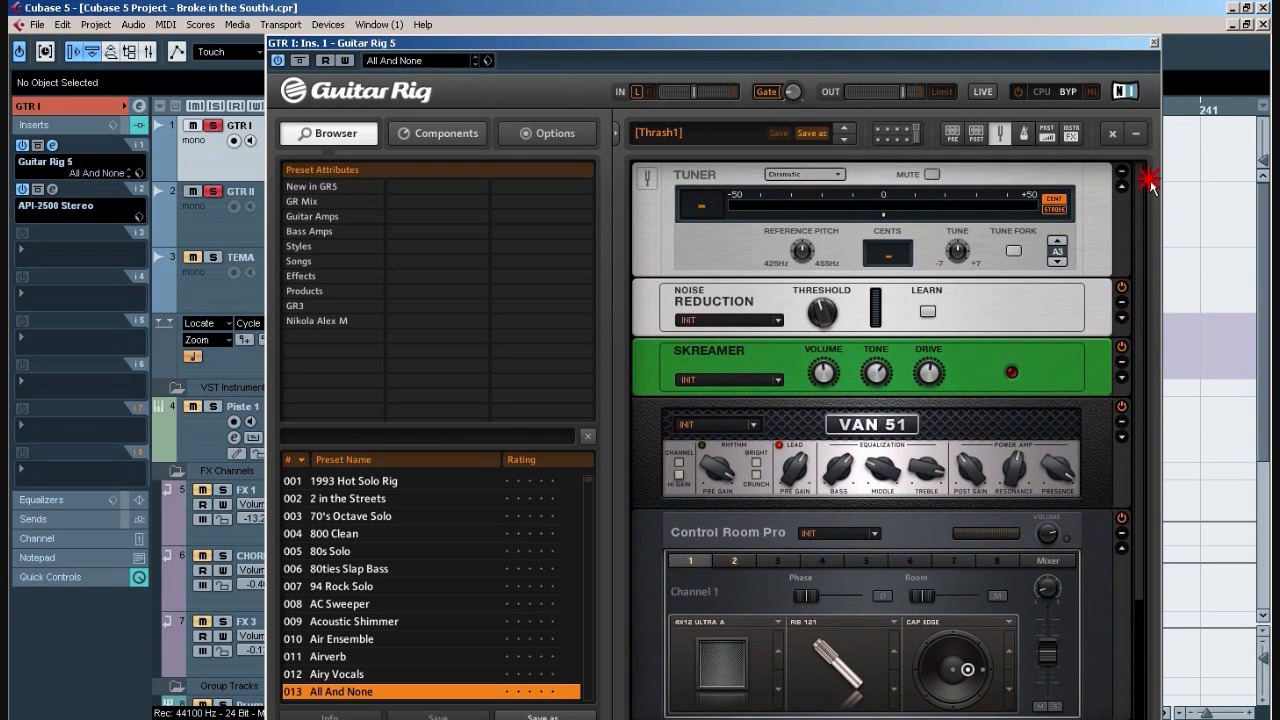
{"action": "left_click_drag", "start_coordinate": [1150, 185], "coordinate": [1139, 239]}
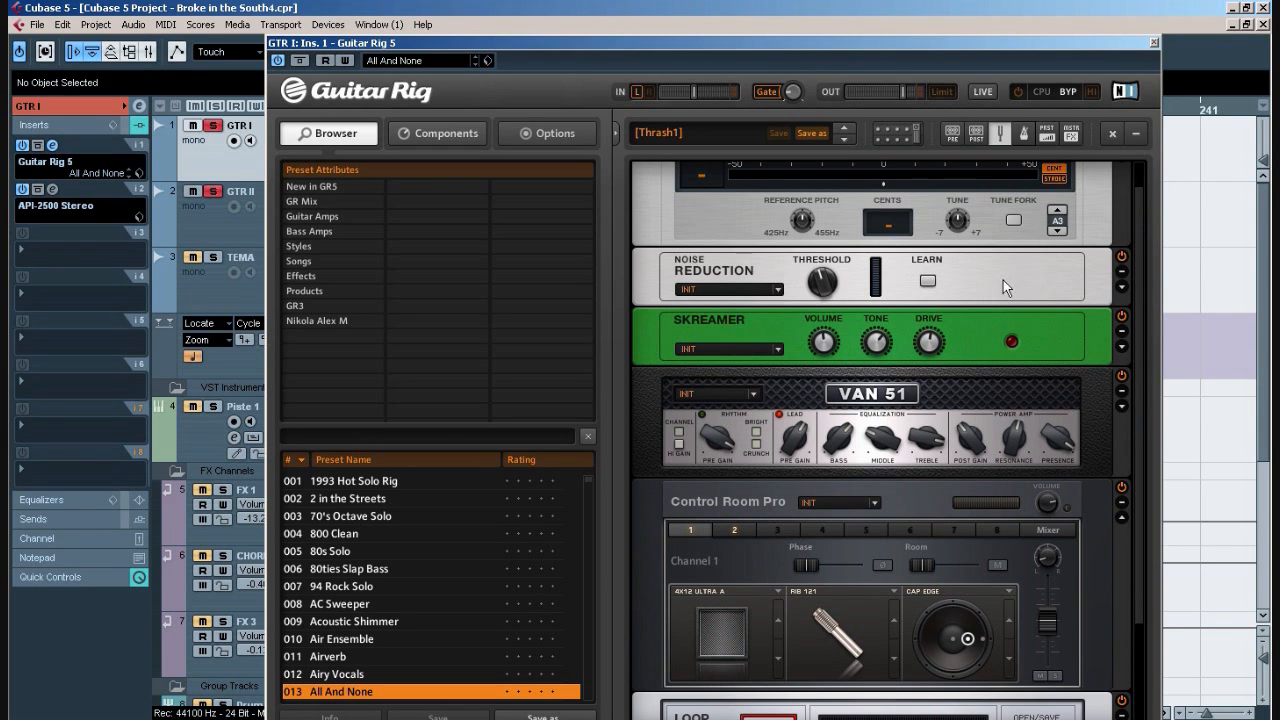
- Examine the Tuner, Noise Reduction and Skreamer modules in the Guitar Rig 5 rack, selecting the Skreamer
{"action": "left_click_drag", "start_coordinate": [1144, 197], "coordinate": [1132, 160]}
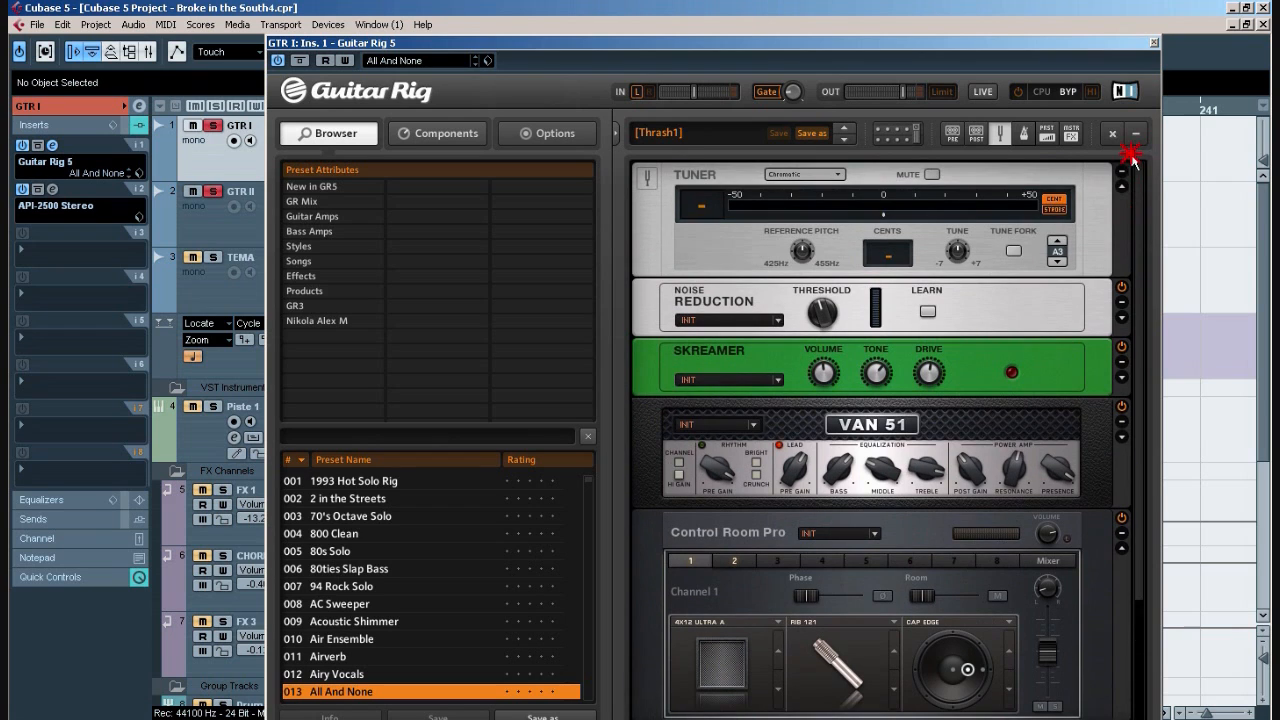
{"action": "left_click", "coordinate": [1141, 250]}
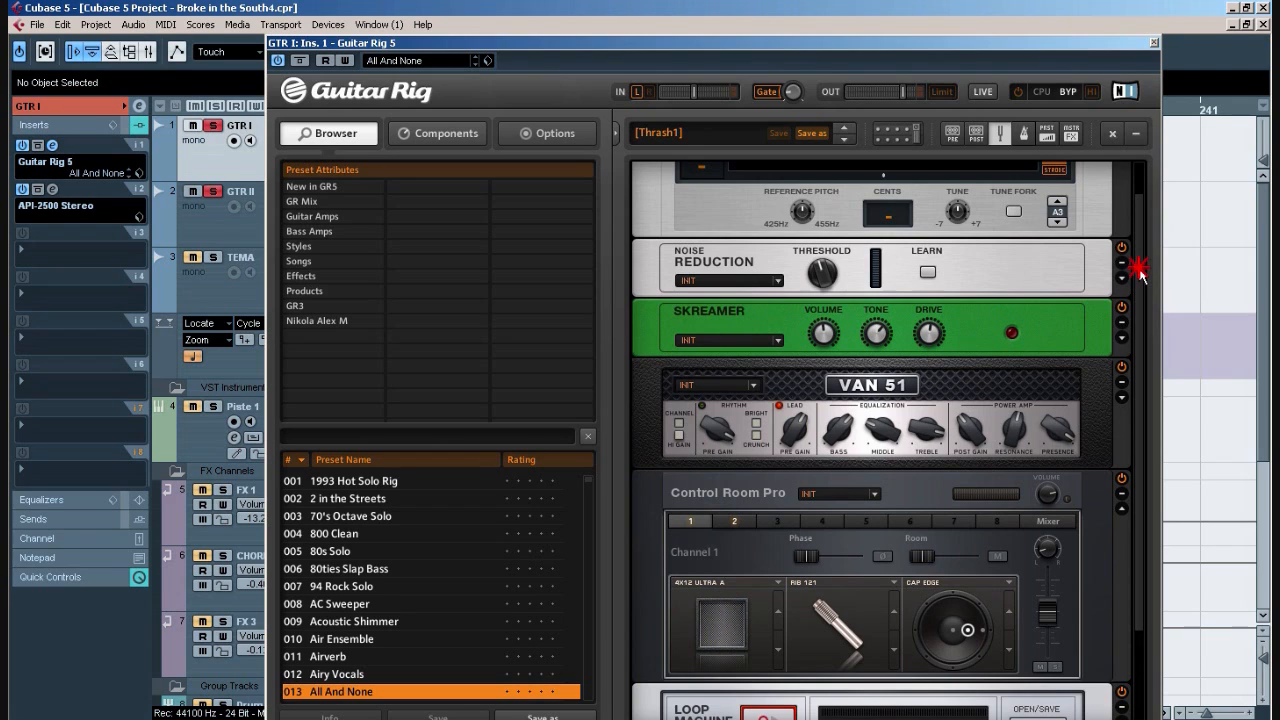
{"action": "left_click_drag", "start_coordinate": [1140, 272], "coordinate": [1145, 302]}
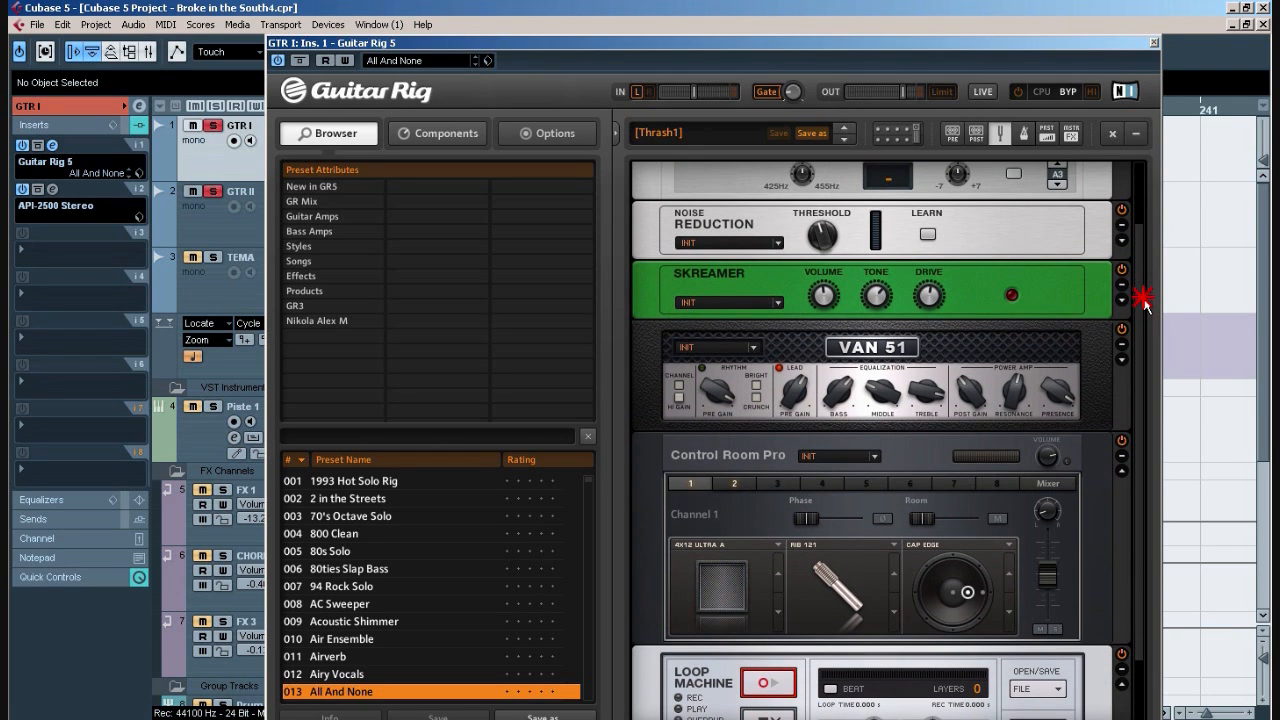
{"action": "left_click_drag", "start_coordinate": [1145, 302], "coordinate": [1139, 283]}
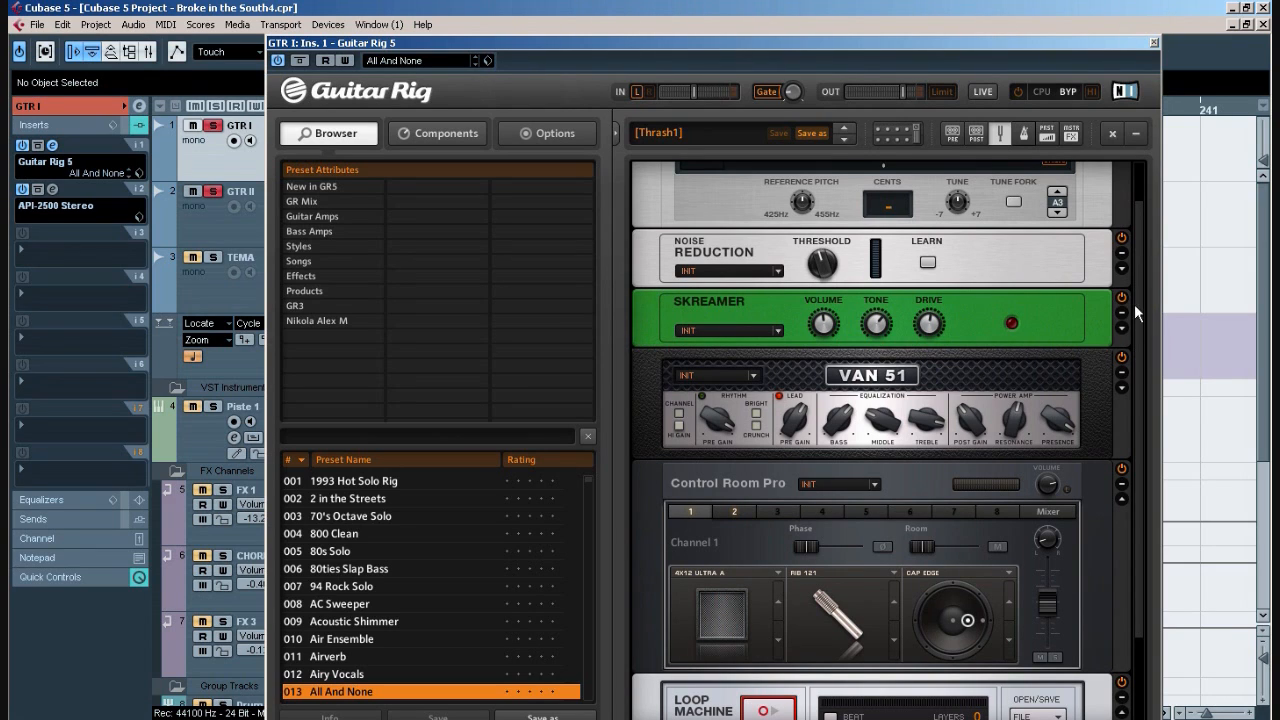
{"action": "left_click", "coordinate": [1050, 312]}
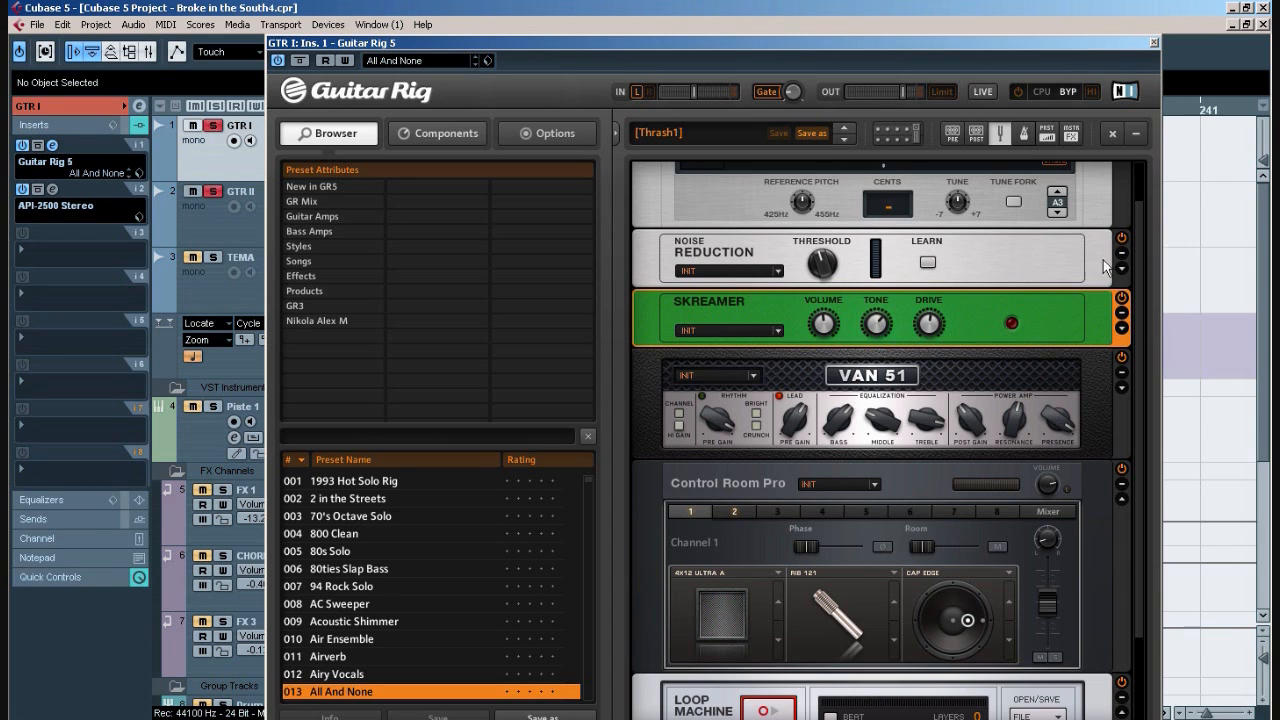
{"action": "mouse_move", "coordinate": [1140, 250]}
{"action": "left_mouse_down"}
{"action": "mouse_move", "coordinate": [1142, 314]}
{"action": "mouse_move", "coordinate": [1142, 266]}
{"action": "left_mouse_up"}
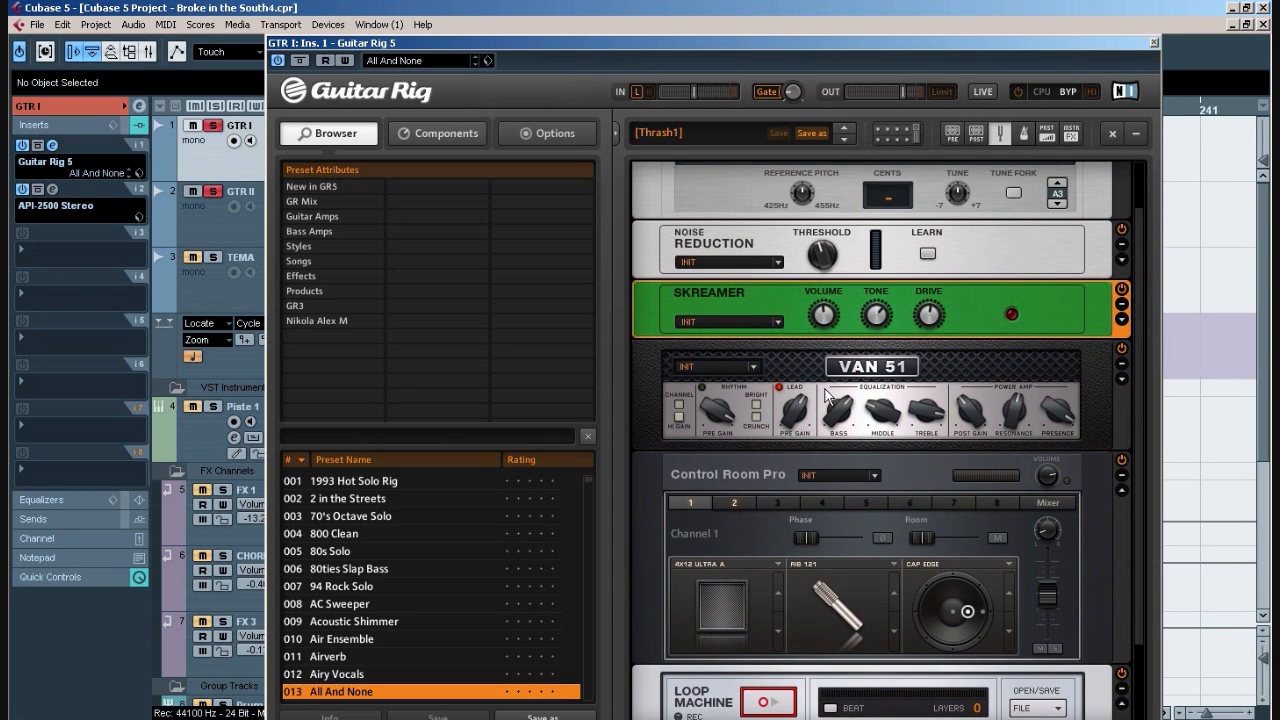
{"action": "left_click_drag", "start_coordinate": [1142, 249], "coordinate": [1136, 314]}
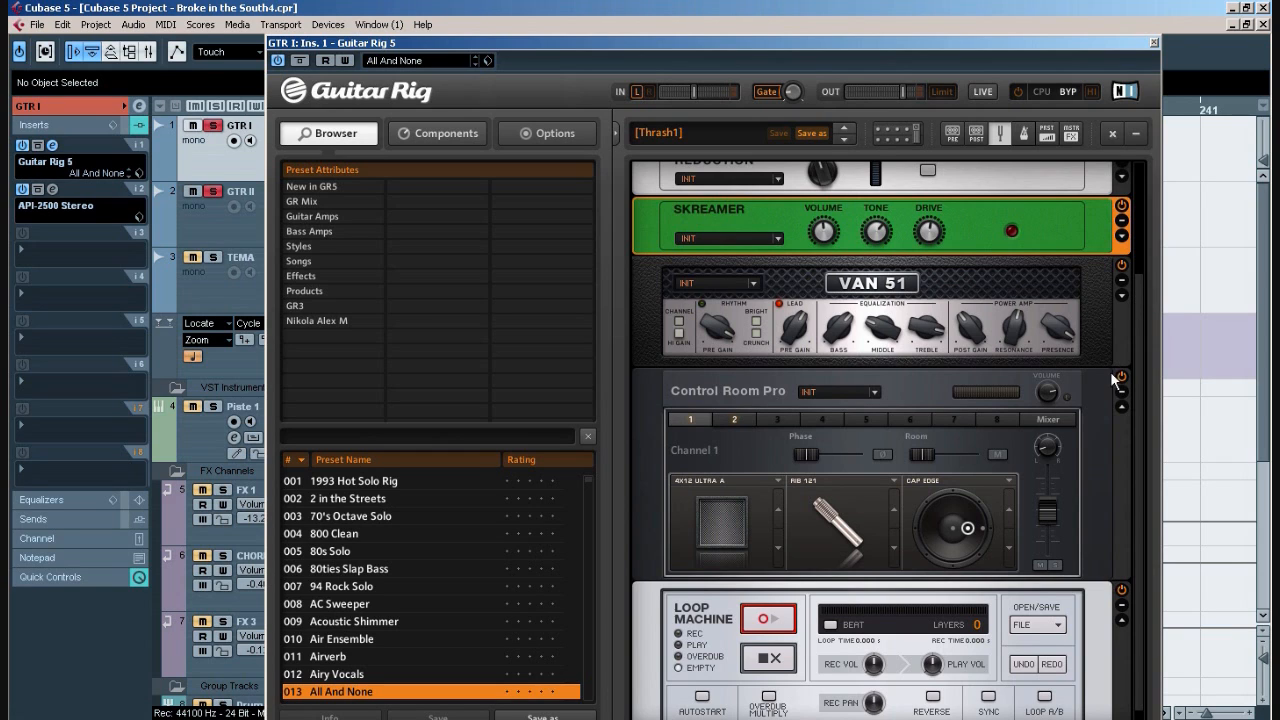
{"action": "scroll", "coordinate": [1135, 325], "scroll_direction": "up", "scroll_amount": 1}
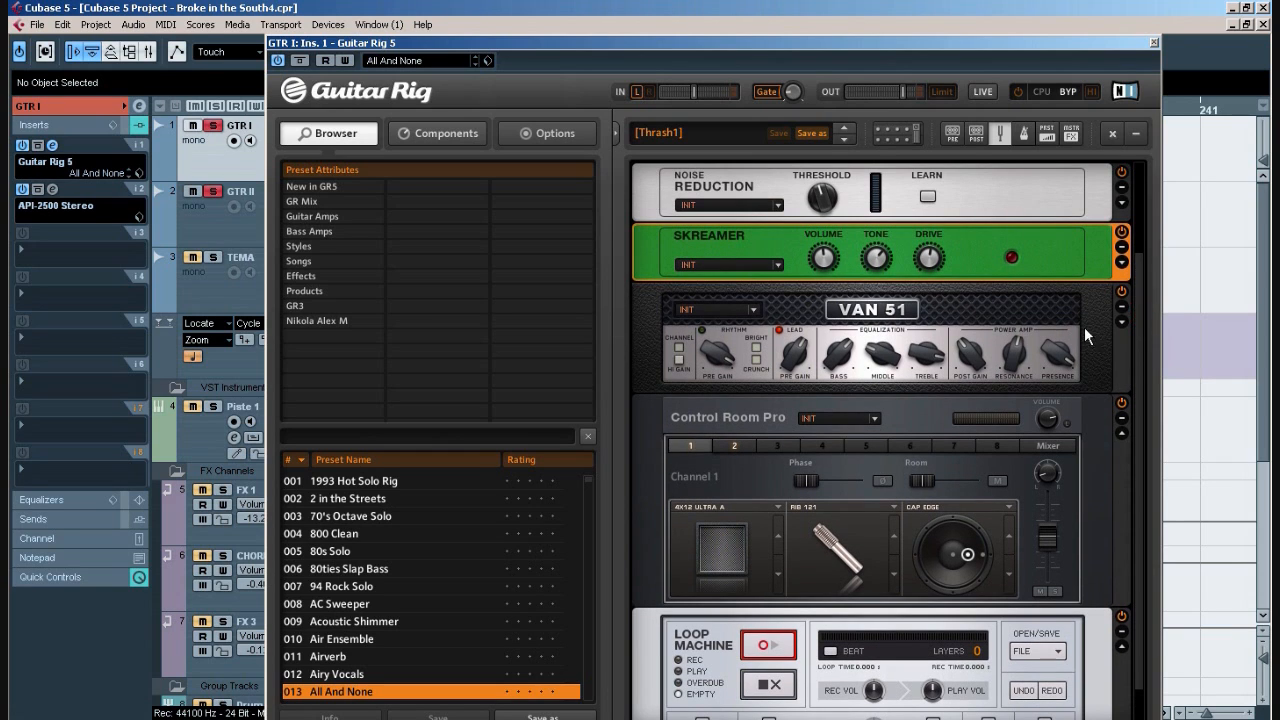
- Select the VAN 51 amp module and display Channel 2 of Control Room Pro to examine its cabinet and microphone
{"action": "left_click", "coordinate": [1123, 312]}
{"action": "scroll", "coordinate": [1143, 289], "scroll_direction": "down", "scroll_amount": 1}
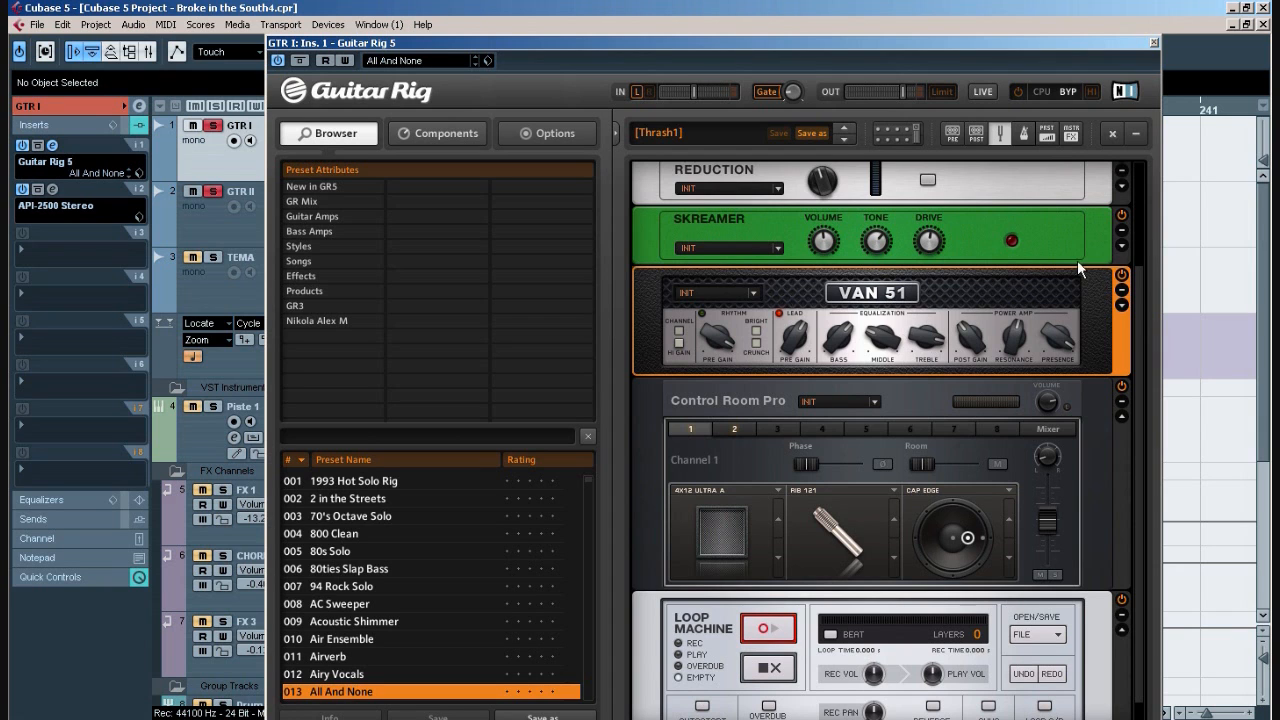
{"action": "mouse_move", "coordinate": [1139, 289]}
{"action": "left_mouse_down"}
{"action": "mouse_move", "coordinate": [1145, 351]}
{"action": "mouse_move", "coordinate": [1141, 228]}
{"action": "mouse_move", "coordinate": [1147, 310]}
{"action": "left_mouse_up"}
{"action": "left_click_drag", "start_coordinate": [1148, 344], "coordinate": [1150, 302]}
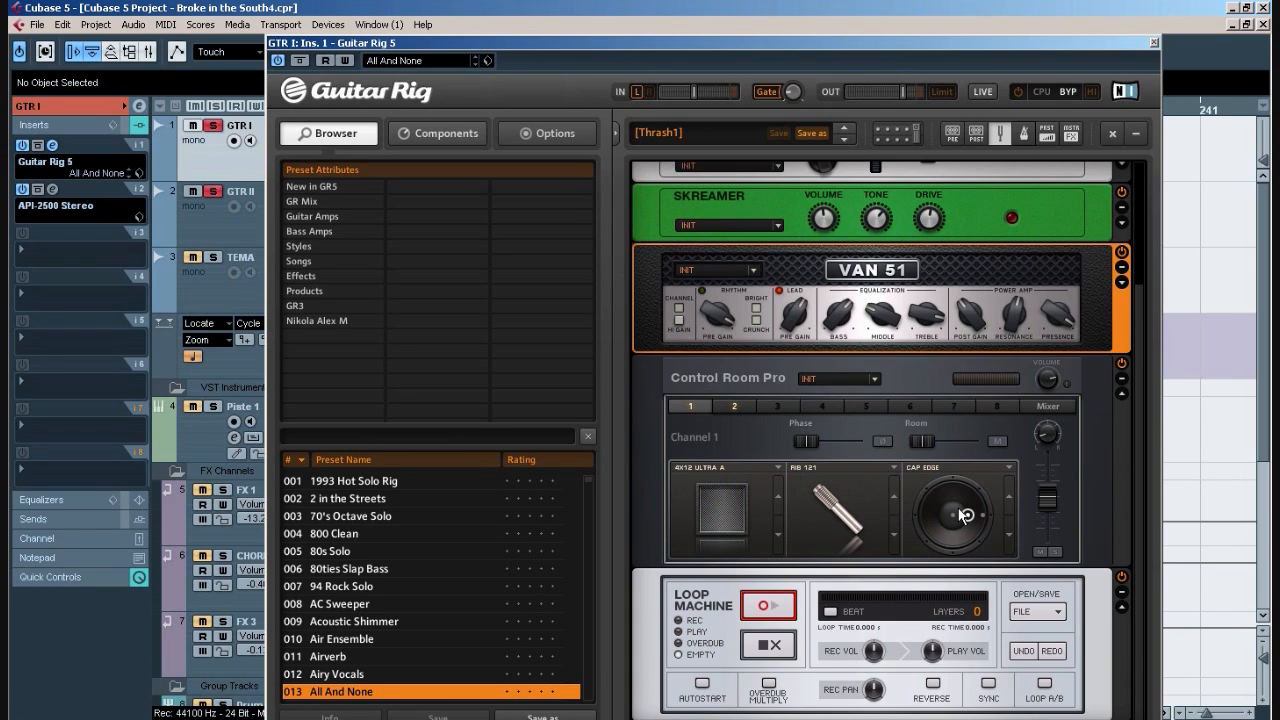
{"action": "left_click", "coordinate": [733, 406]}
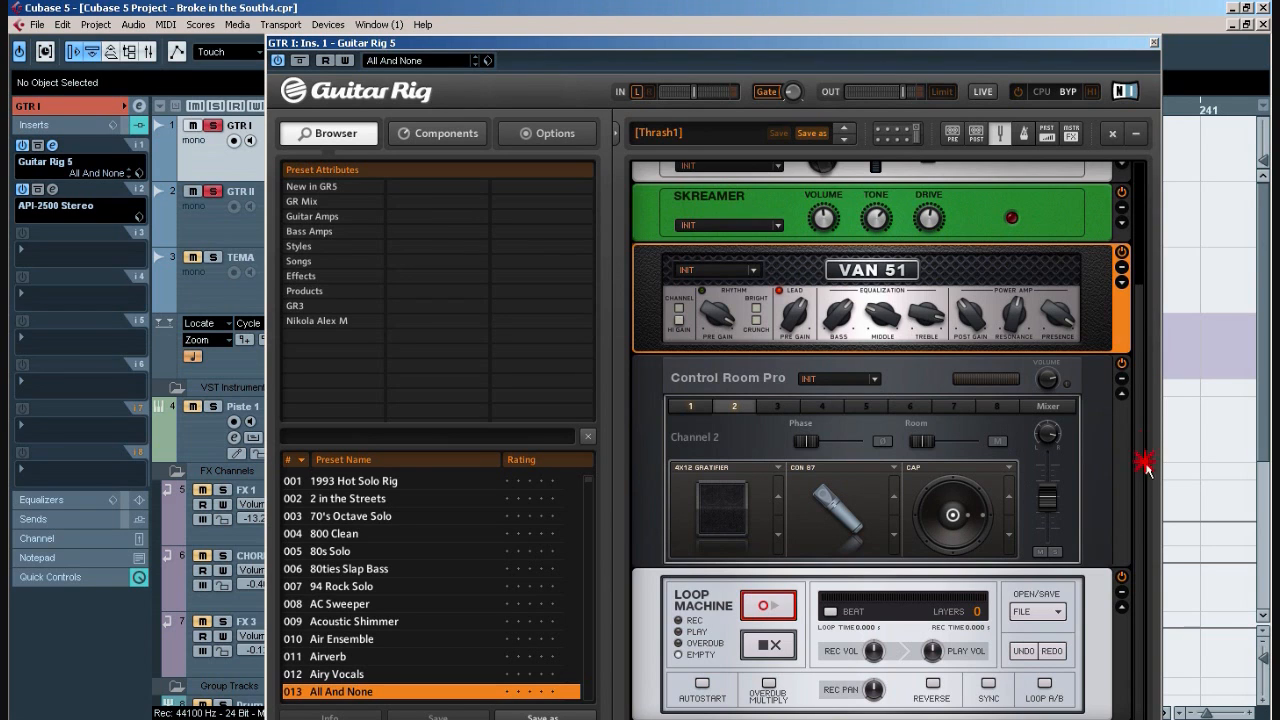
- Load the Thrash1 user preset in Guitar Rig 5, review its rack down to the Loop Machine, and close the plug-in window
{"action": "scroll", "coordinate": [1134, 523], "scroll_direction": "up", "scroll_amount": 3}
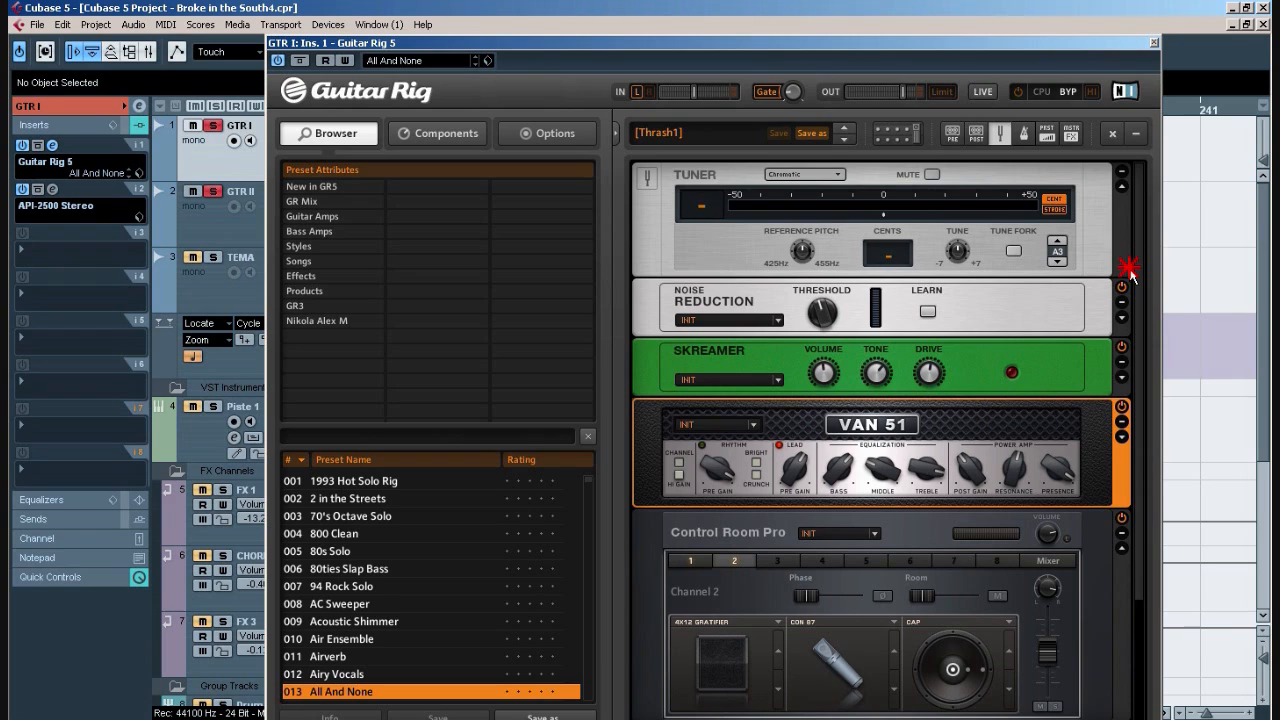
{"action": "left_click", "coordinate": [336, 320]}
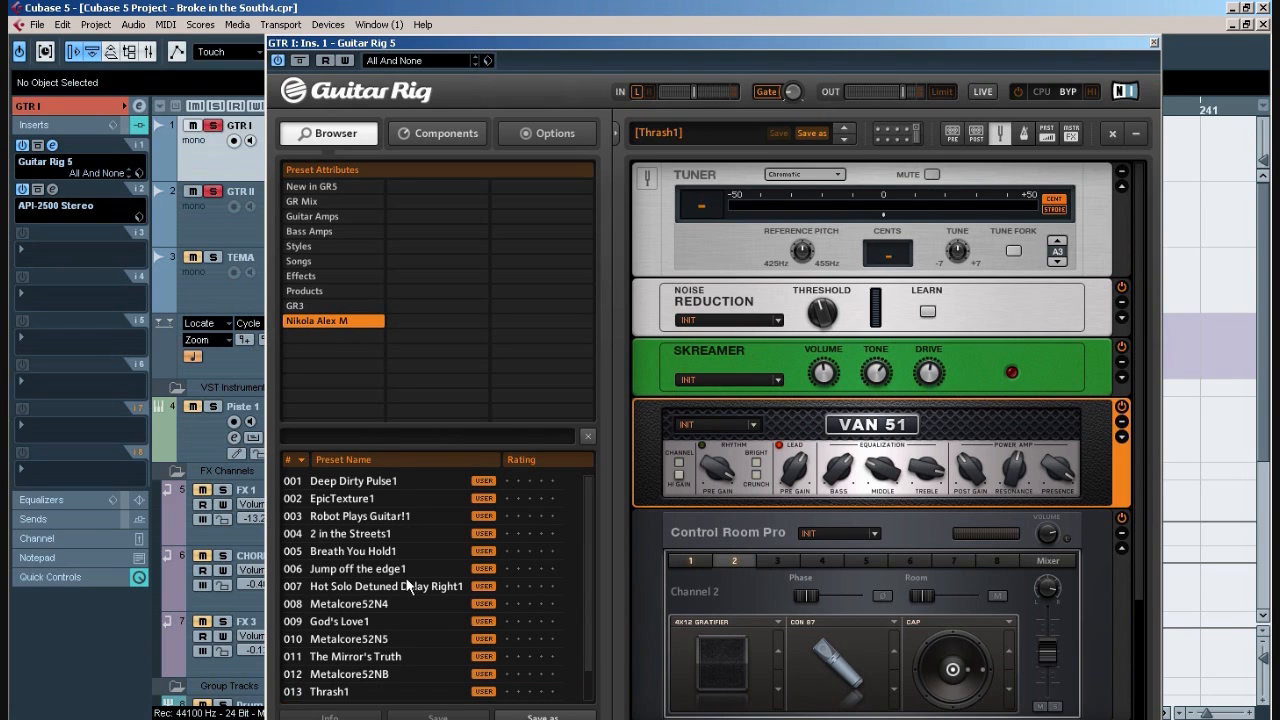
{"action": "left_click", "coordinate": [366, 692]}
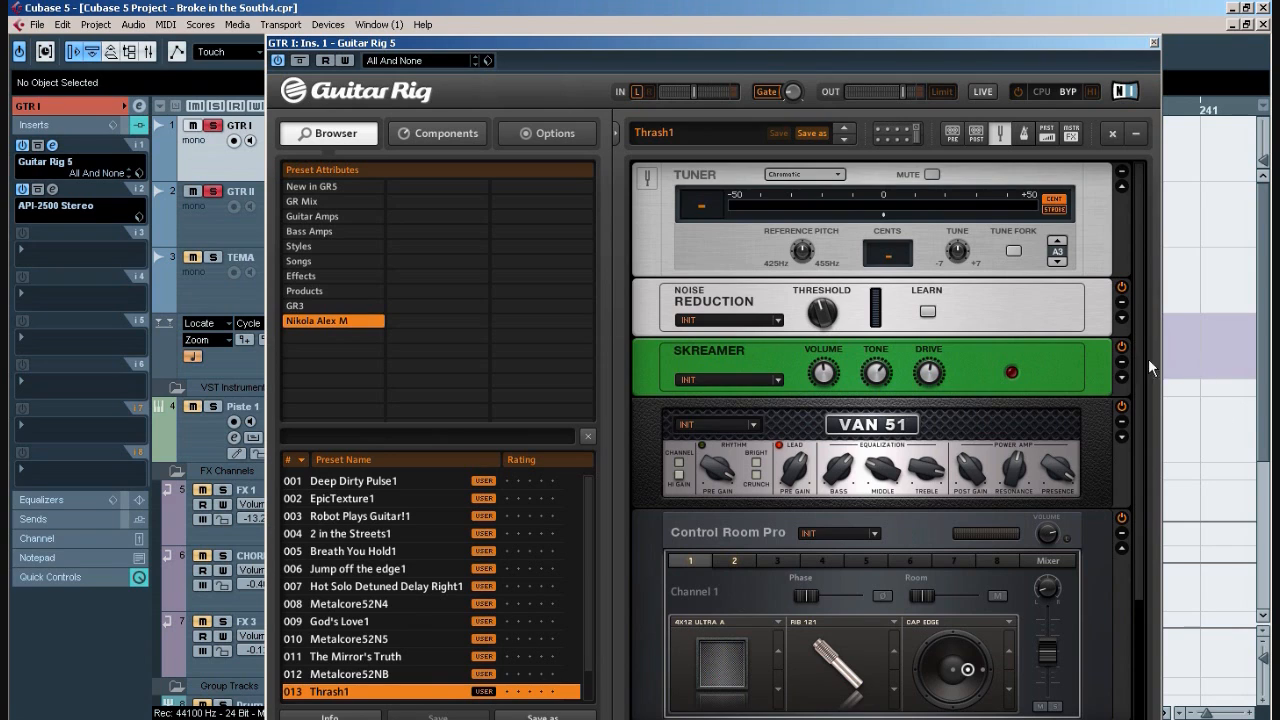
{"action": "scroll", "coordinate": [1130, 512], "scroll_direction": "down", "scroll_amount": 3}
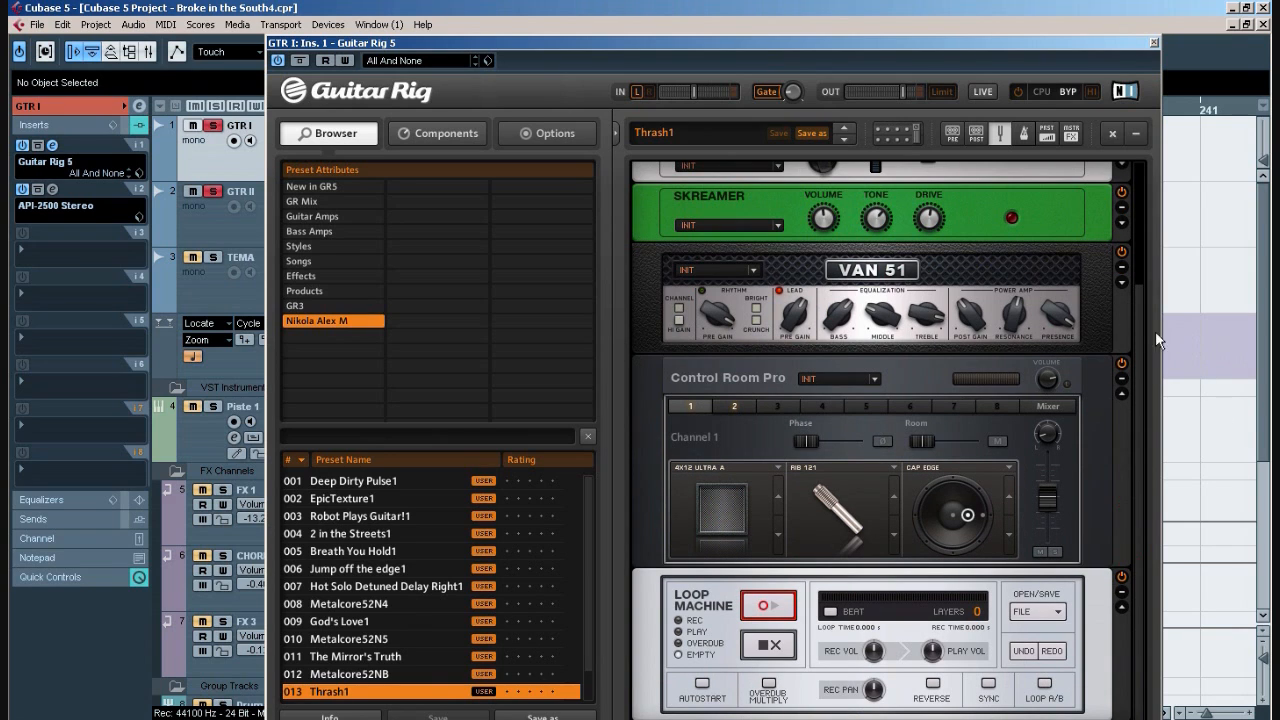
{"action": "mouse_move", "coordinate": [1140, 326]}
{"action": "left_mouse_down"}
{"action": "mouse_move", "coordinate": [1160, 190]}
{"action": "mouse_move", "coordinate": [1157, 491]}
{"action": "mouse_move", "coordinate": [1155, 250]}
{"action": "mouse_move", "coordinate": [1149, 432]}
{"action": "left_mouse_up"}
{"action": "left_click_drag", "start_coordinate": [1138, 307], "coordinate": [1155, 126]}
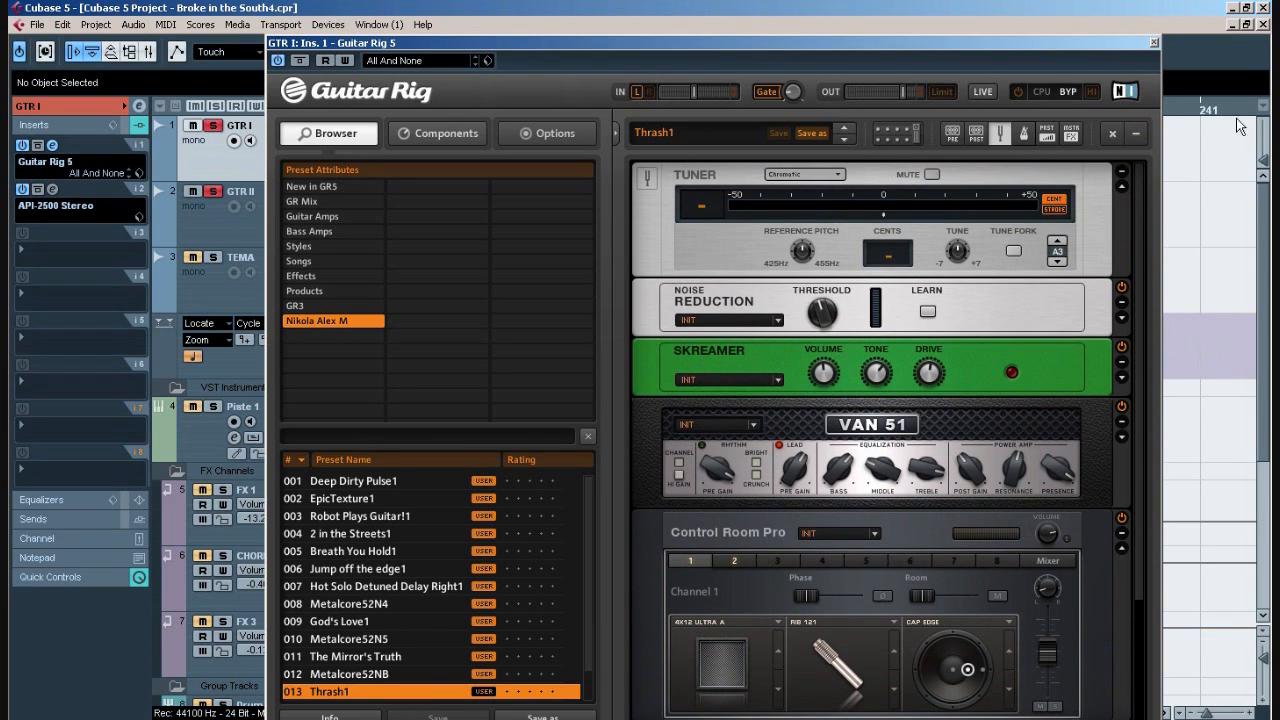
{"action": "left_click", "coordinate": [1155, 43]}
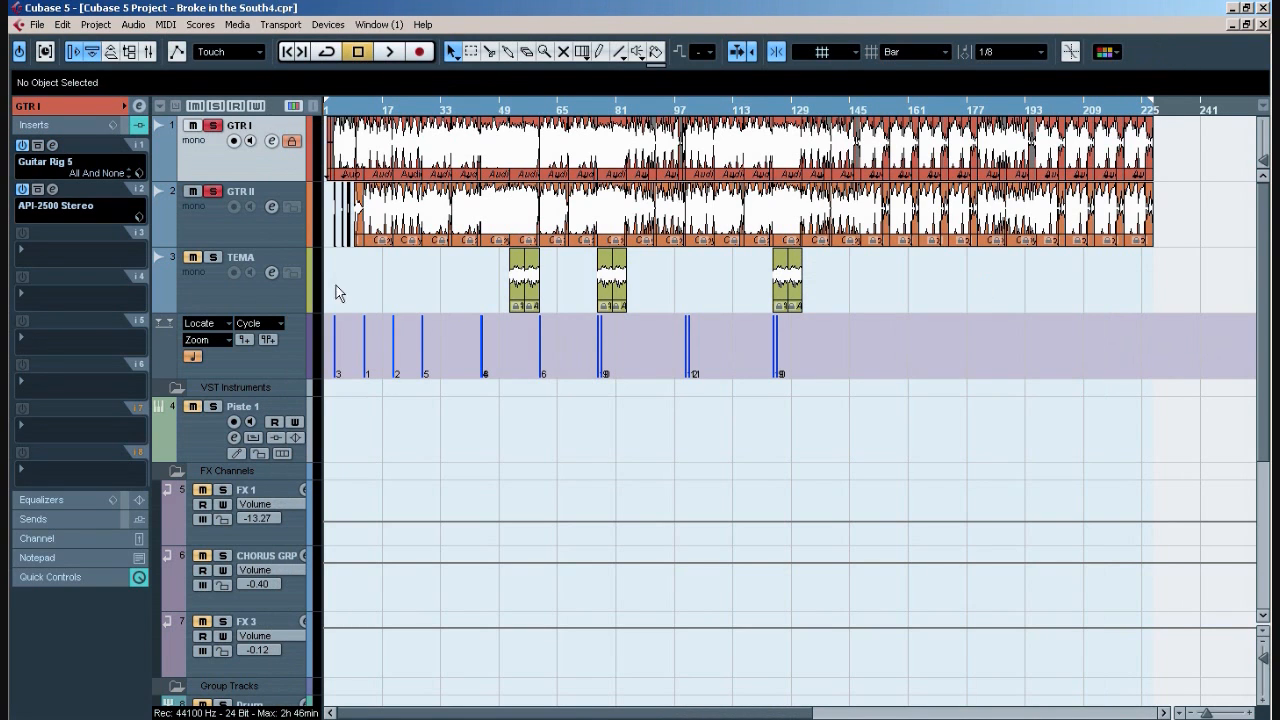
- Open GTR I's channel settings from the mixer, view the group choices for its output routing, and close both windows
{"action": "left_click", "coordinate": [150, 54]}
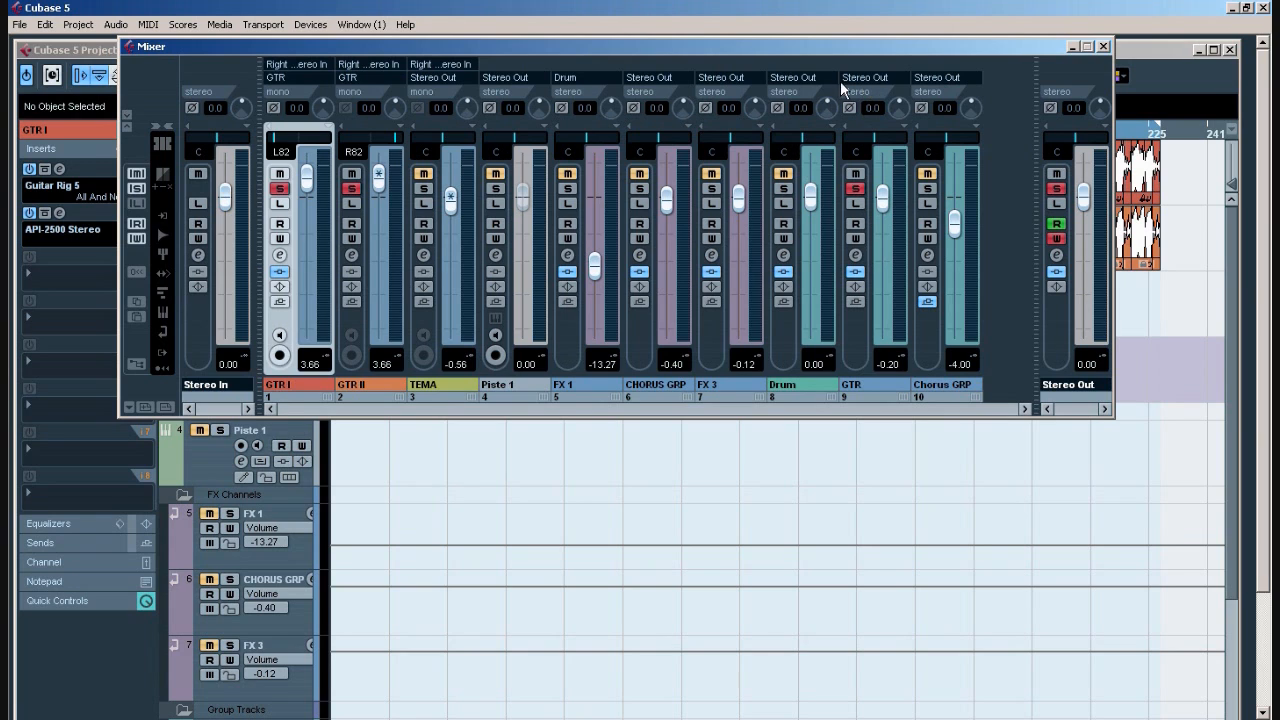
{"action": "left_click", "coordinate": [282, 255]}
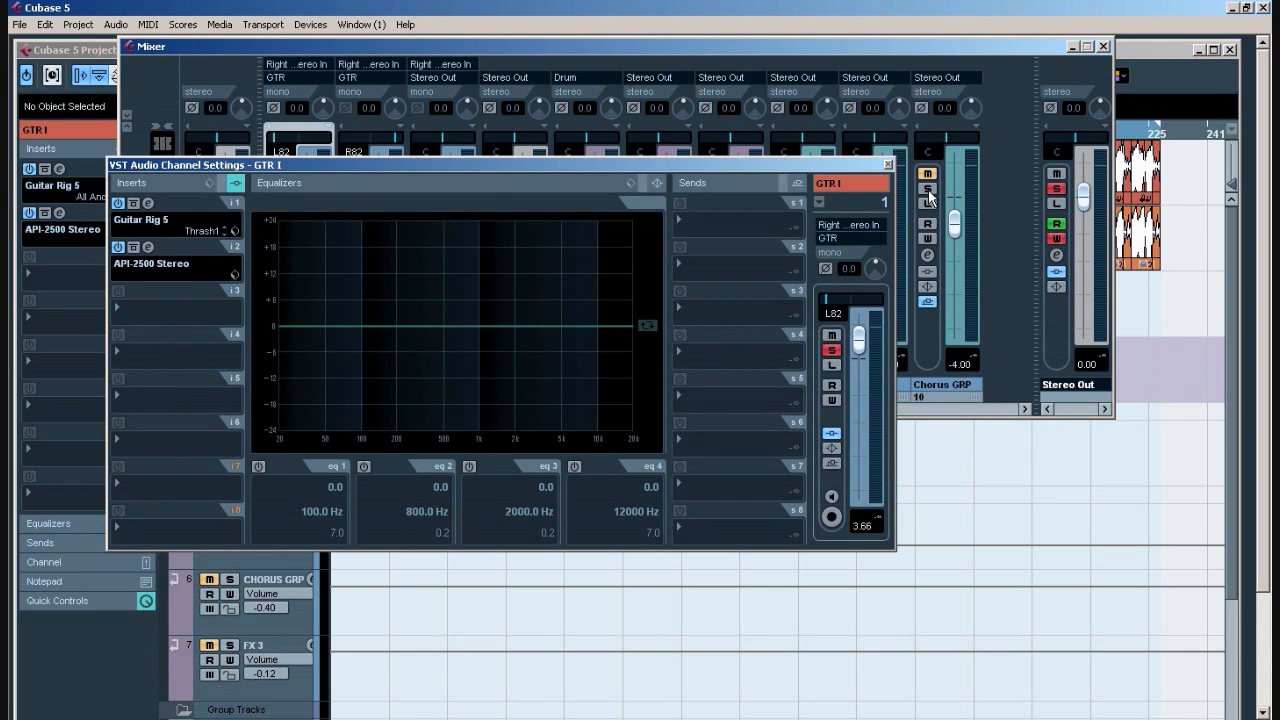
{"action": "left_click", "coordinate": [826, 236]}
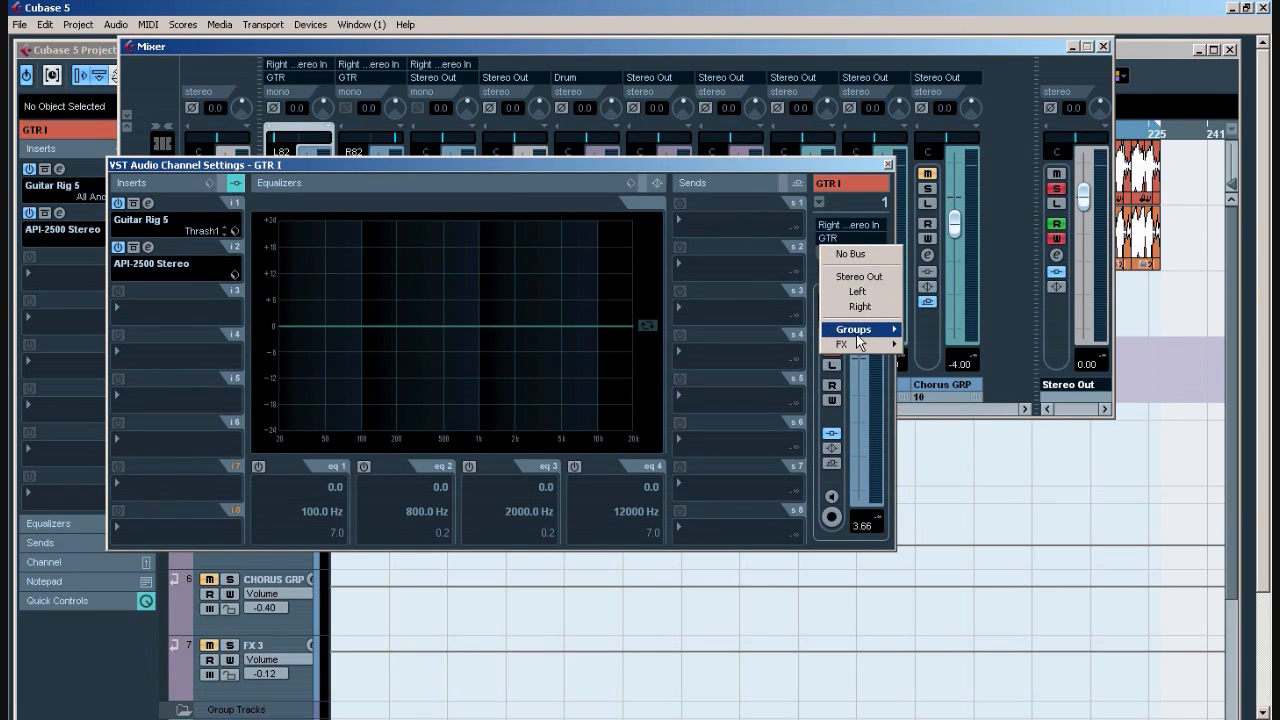
{"action": "mouse_move", "coordinate": [853, 329]}
{"action": "left_click", "coordinate": [888, 164]}
{"action": "left_click", "coordinate": [1103, 46]}
{"action": "double_click", "coordinate": [1106, 48]}
- Select the GTR group track, view the configuration for adding a stereo group channel track, and cancel it
{"action": "scroll", "coordinate": [174, 431], "scroll_direction": "down", "scroll_amount": 5}
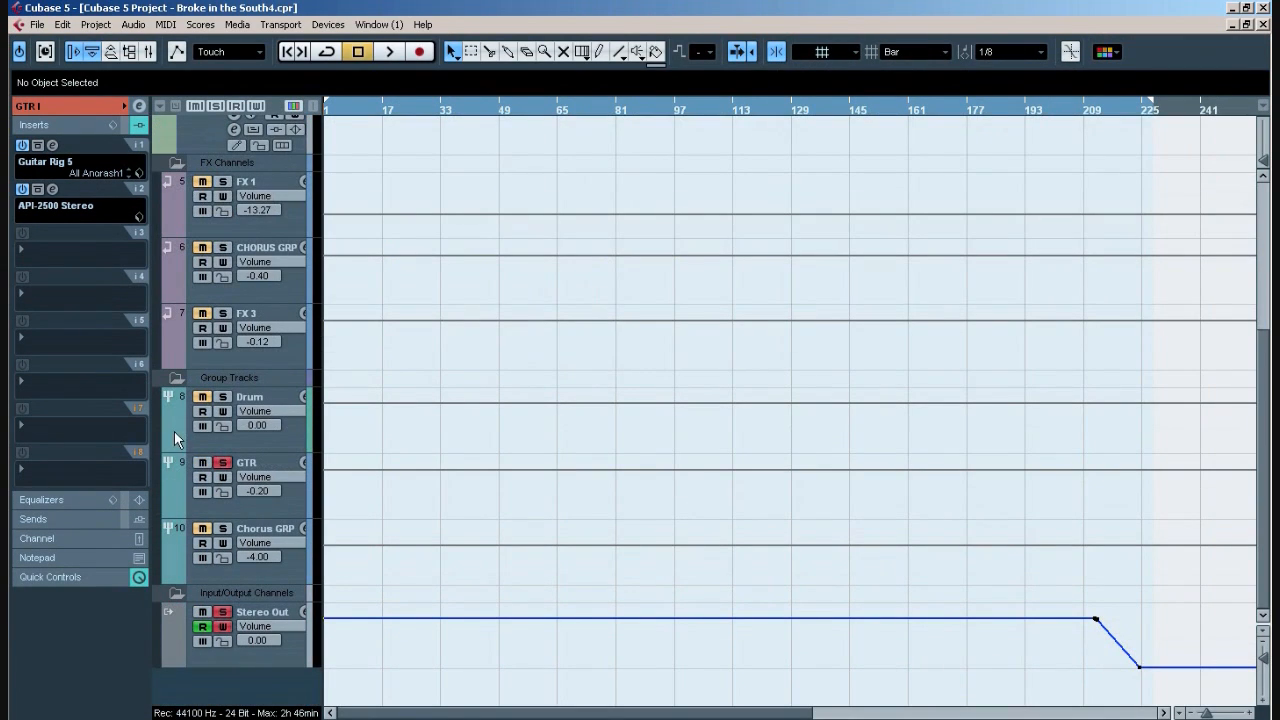
{"action": "left_click", "coordinate": [276, 506]}
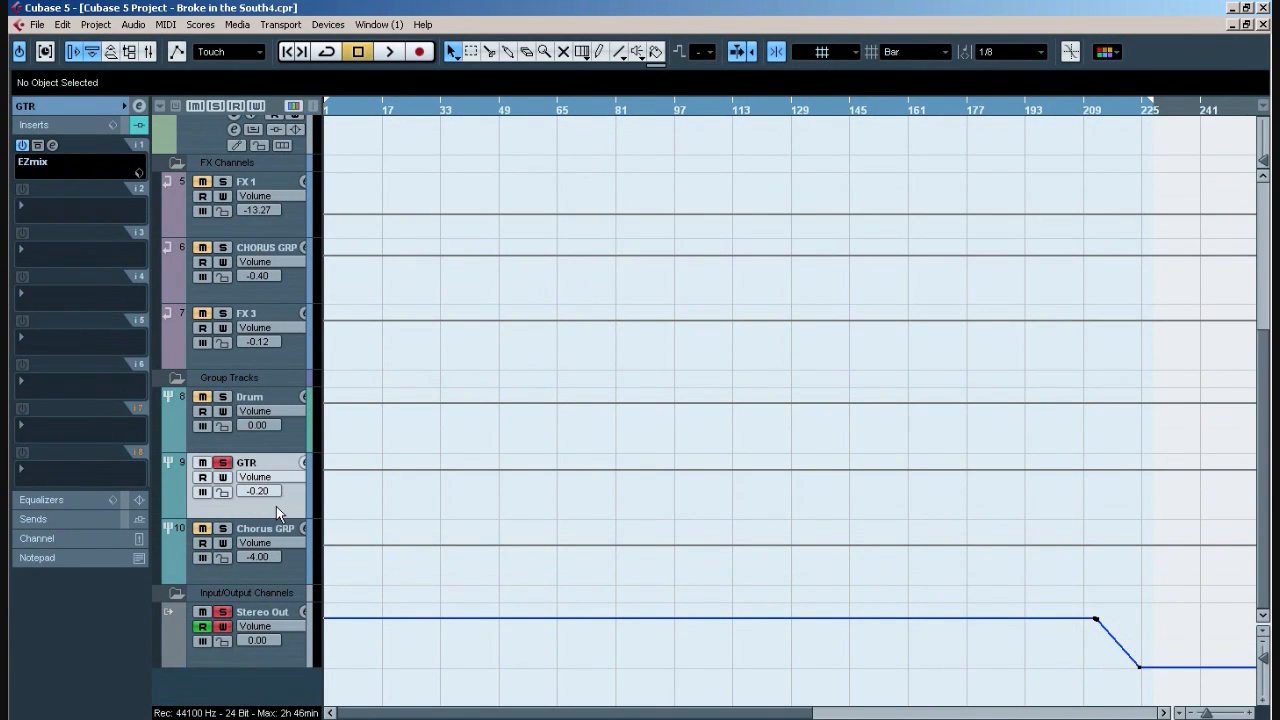
{"action": "right_click", "coordinate": [296, 491]}
{"action": "mouse_move", "coordinate": [332, 510]}
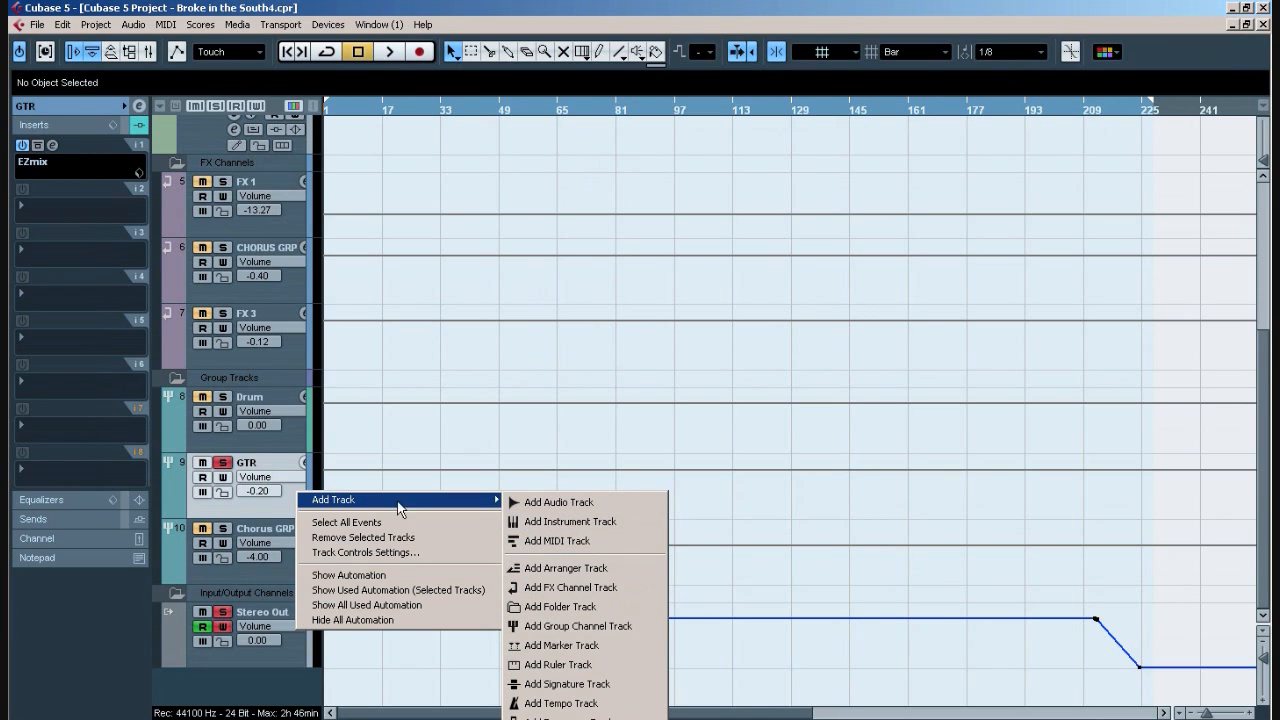
{"action": "right_click", "coordinate": [272, 516]}
{"action": "mouse_move", "coordinate": [320, 522]}
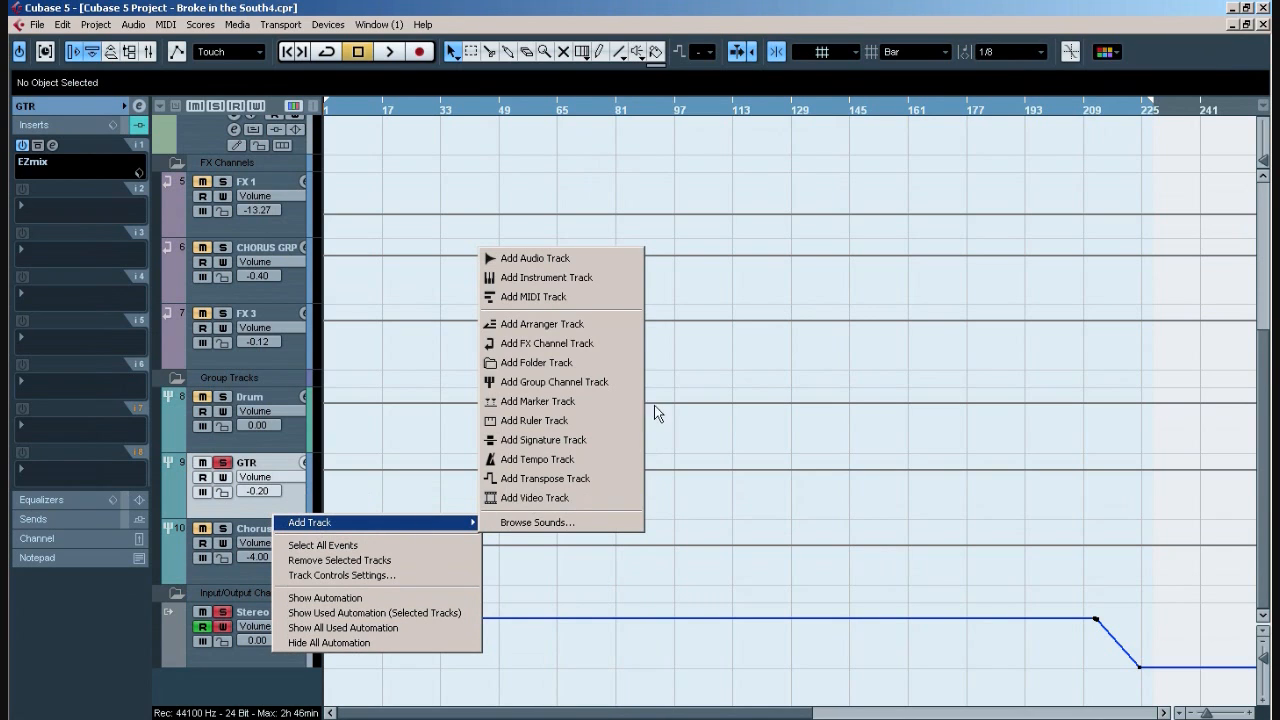
{"action": "left_click", "coordinate": [604, 390]}
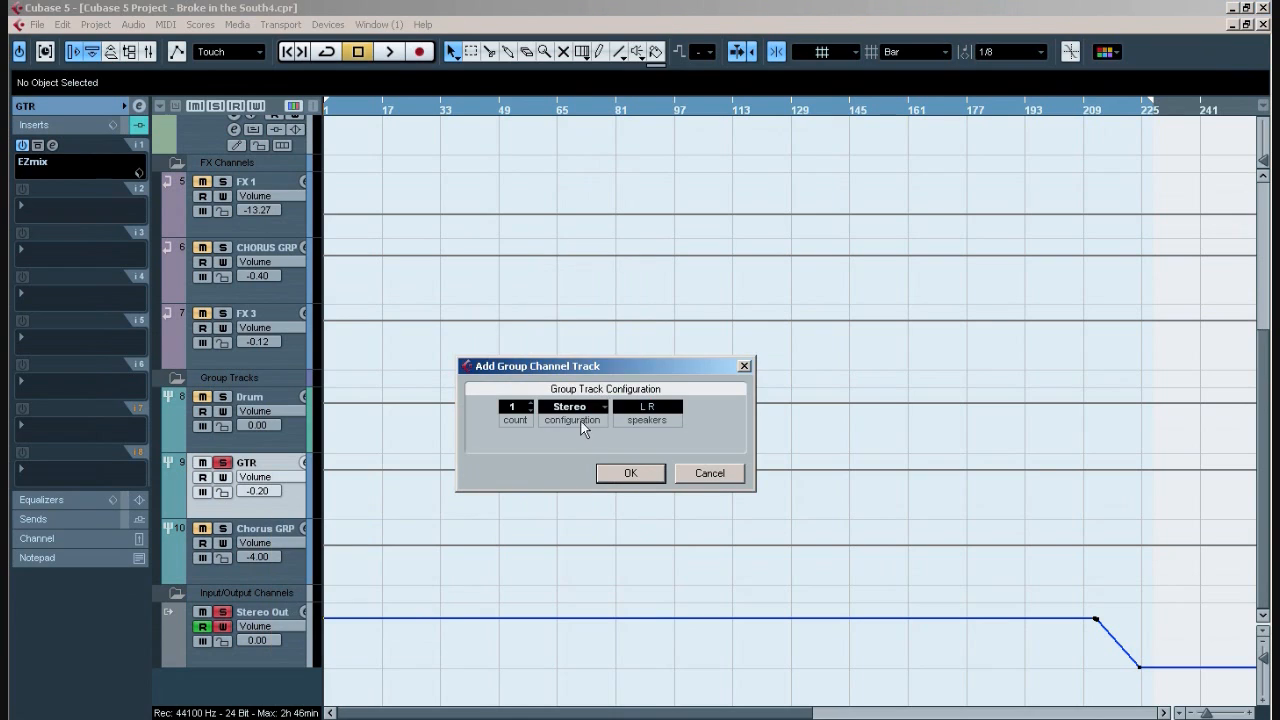
{"action": "left_click", "coordinate": [728, 474]}
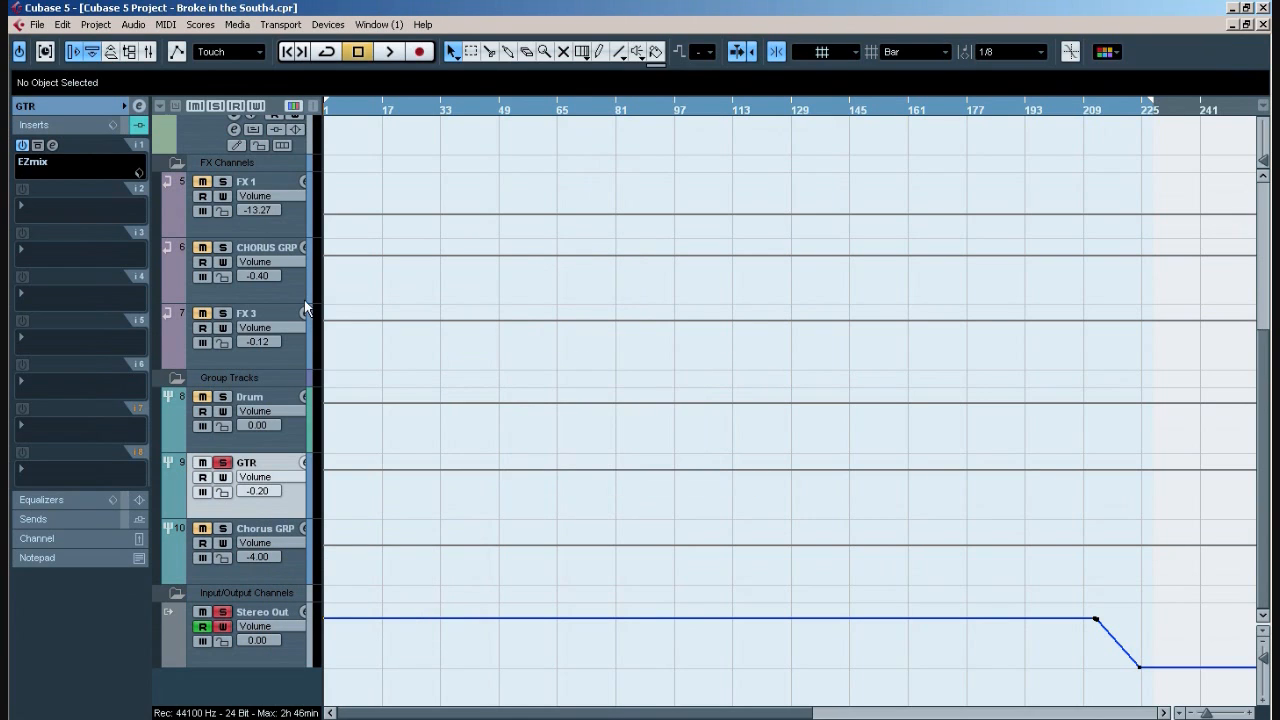
- Examine the GTR group's EZmix insert with its Electric Guitar DI preset and the group's channel settings, and close both windows
{"action": "left_click", "coordinate": [53, 145]}
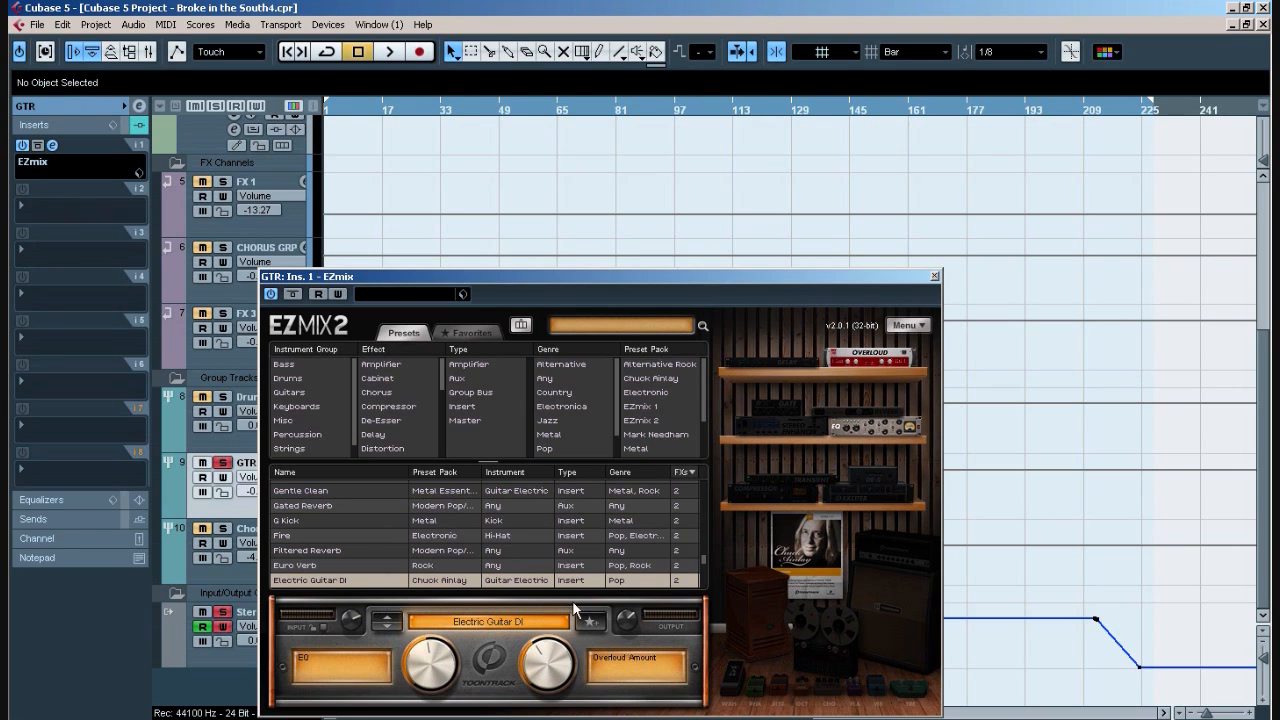
{"action": "left_click", "coordinate": [934, 276]}
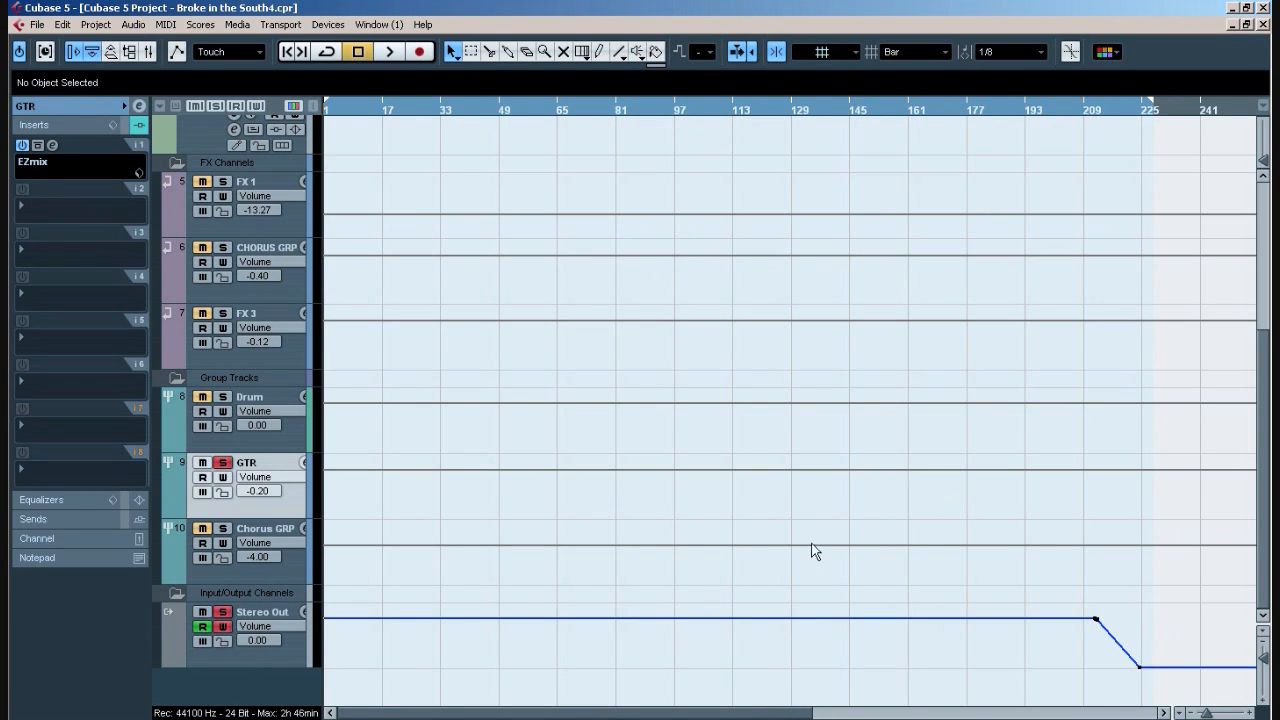
{"action": "left_click", "coordinate": [138, 106]}
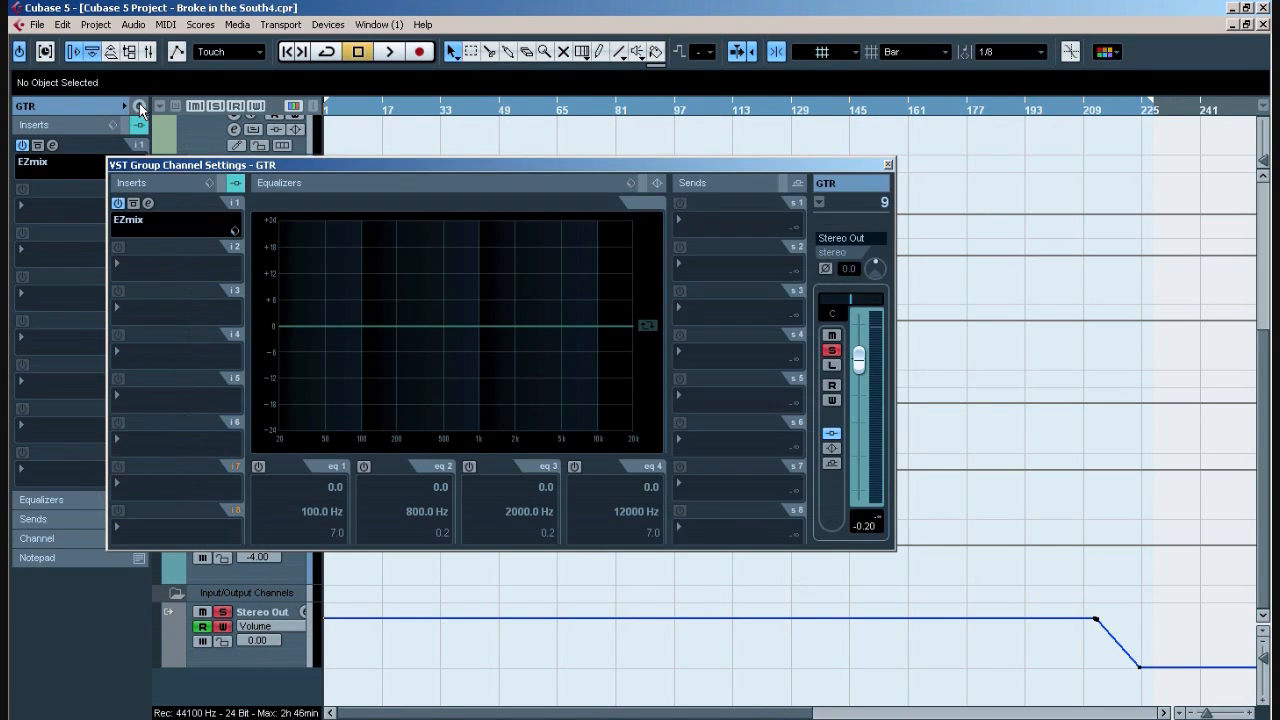
{"action": "left_click", "coordinate": [53, 146]}
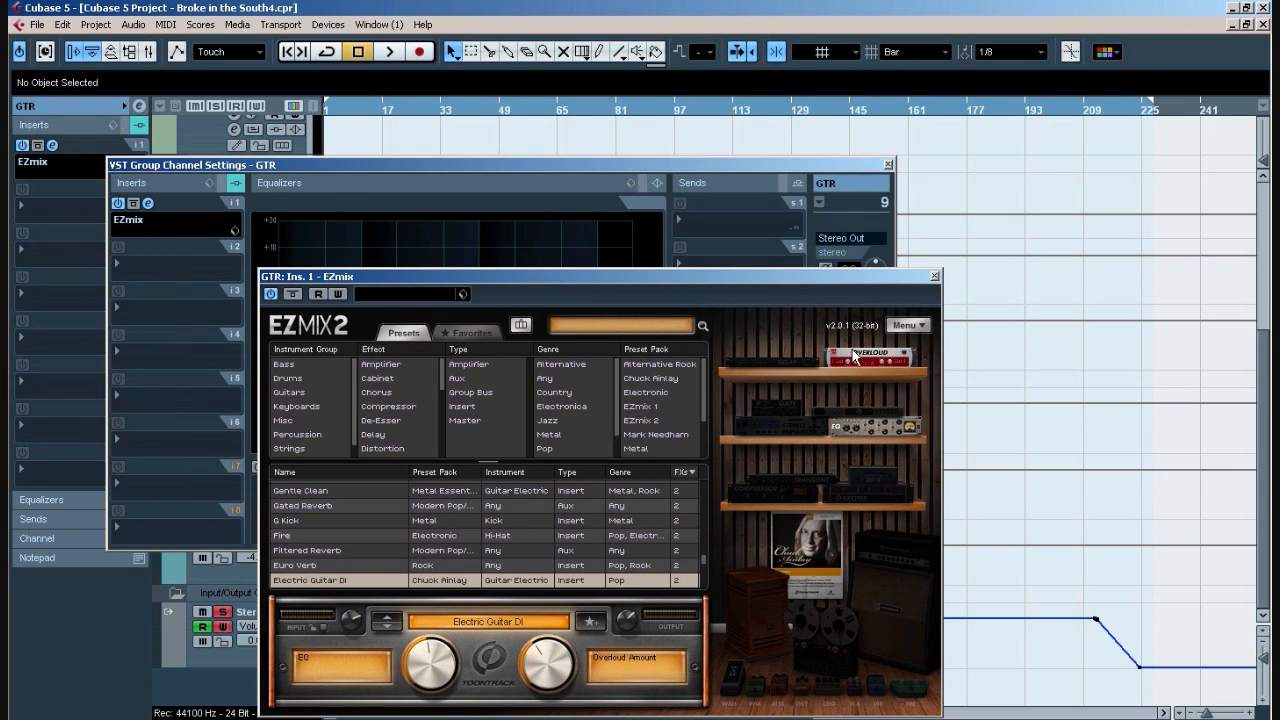
{"action": "left_click", "coordinate": [935, 277]}
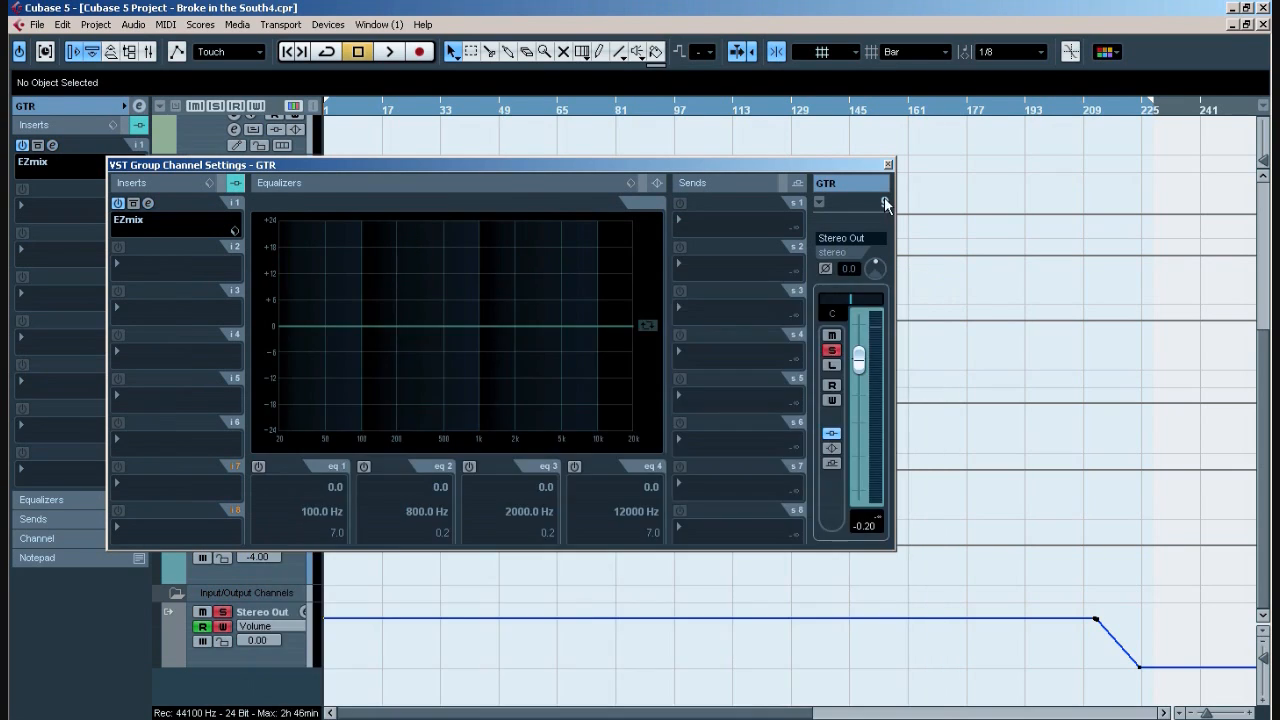
{"action": "left_click", "coordinate": [888, 164]}
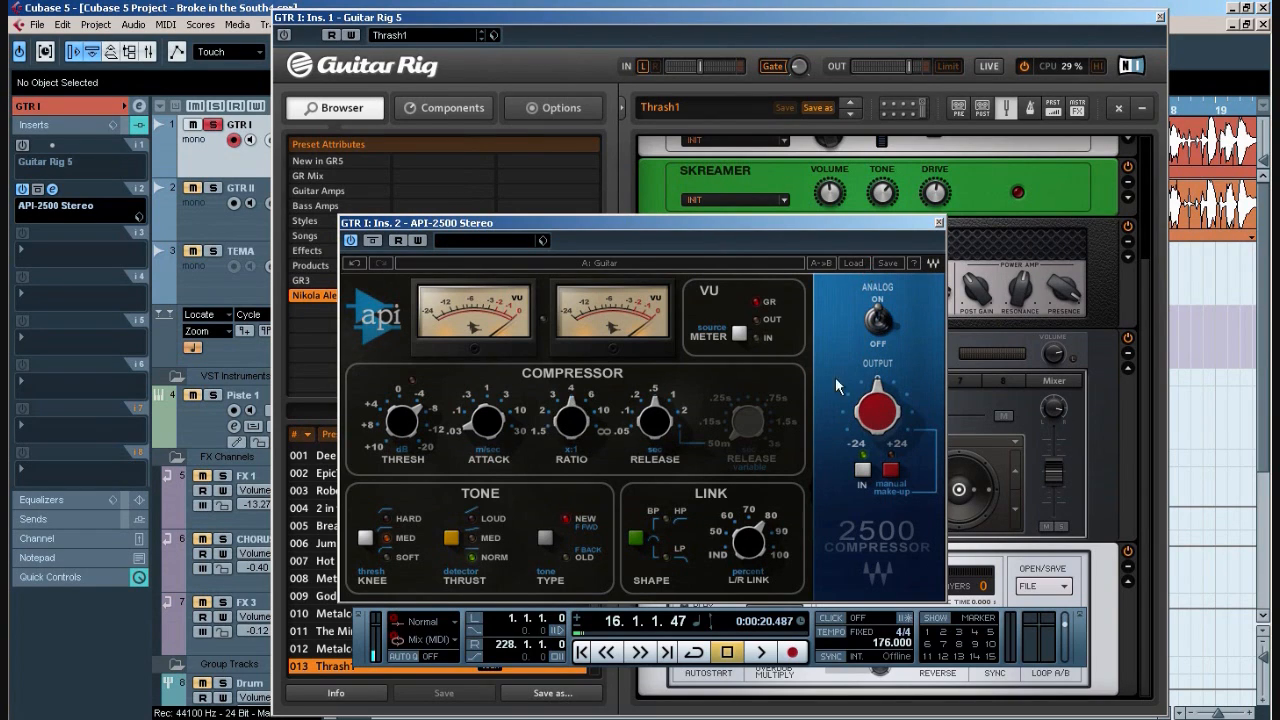
- Adjust the Ratio of the API-2500 compressor on GTR I, and close the API-2500 and Guitar Rig 5 windows
{"action": "left_click", "coordinate": [574, 414]}
{"action": "left_click_drag", "start_coordinate": [574, 414], "coordinate": [574, 448]}
{"action": "mouse_move", "coordinate": [589, 406]}
{"action": "left_click", "coordinate": [938, 222]}
{"action": "left_click", "coordinate": [1160, 16]}
- Solo GTR II alongside GTR I in the mixer, and close the mixer
{"action": "left_click", "coordinate": [145, 52]}
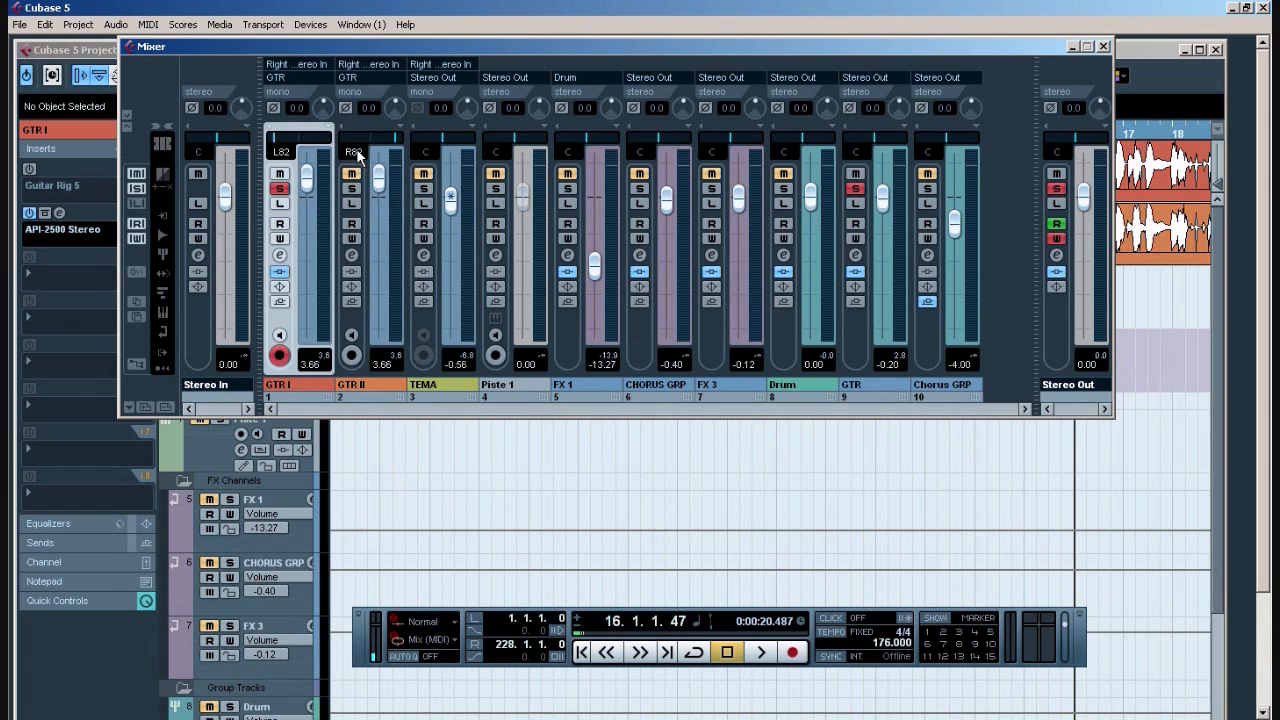
{"action": "left_click", "coordinate": [354, 189]}
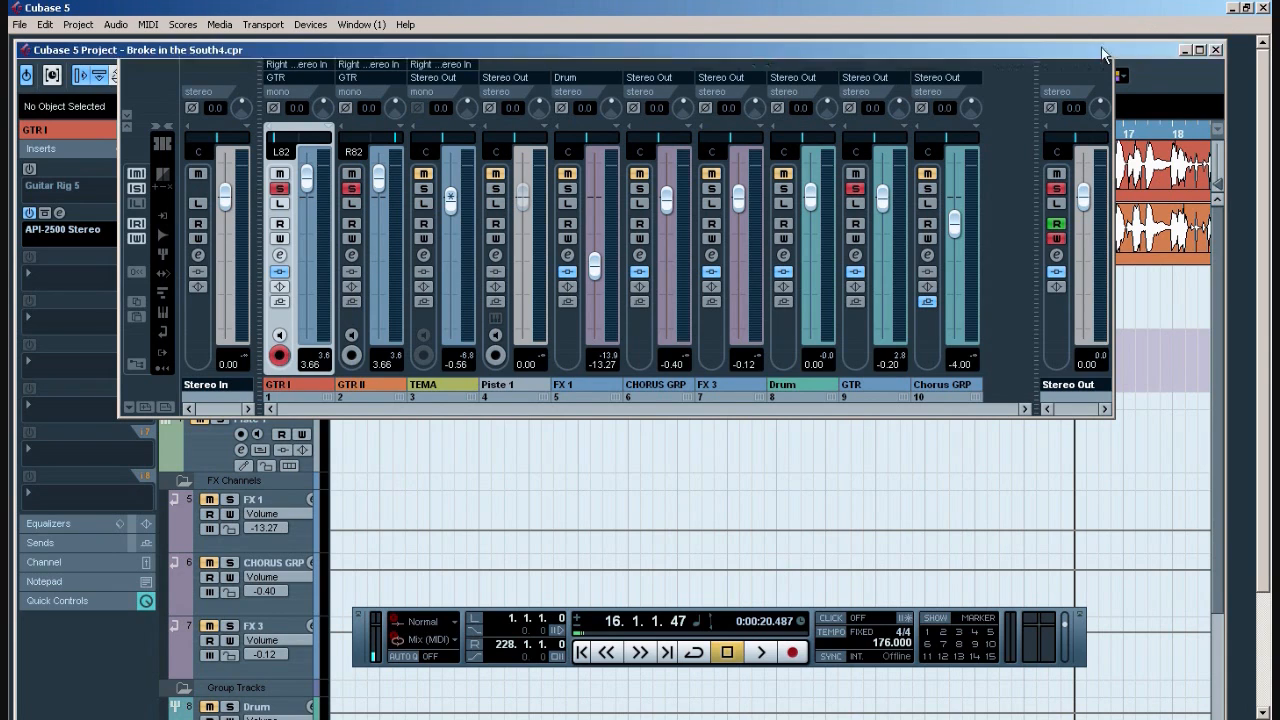
{"action": "left_click", "coordinate": [1105, 46]}
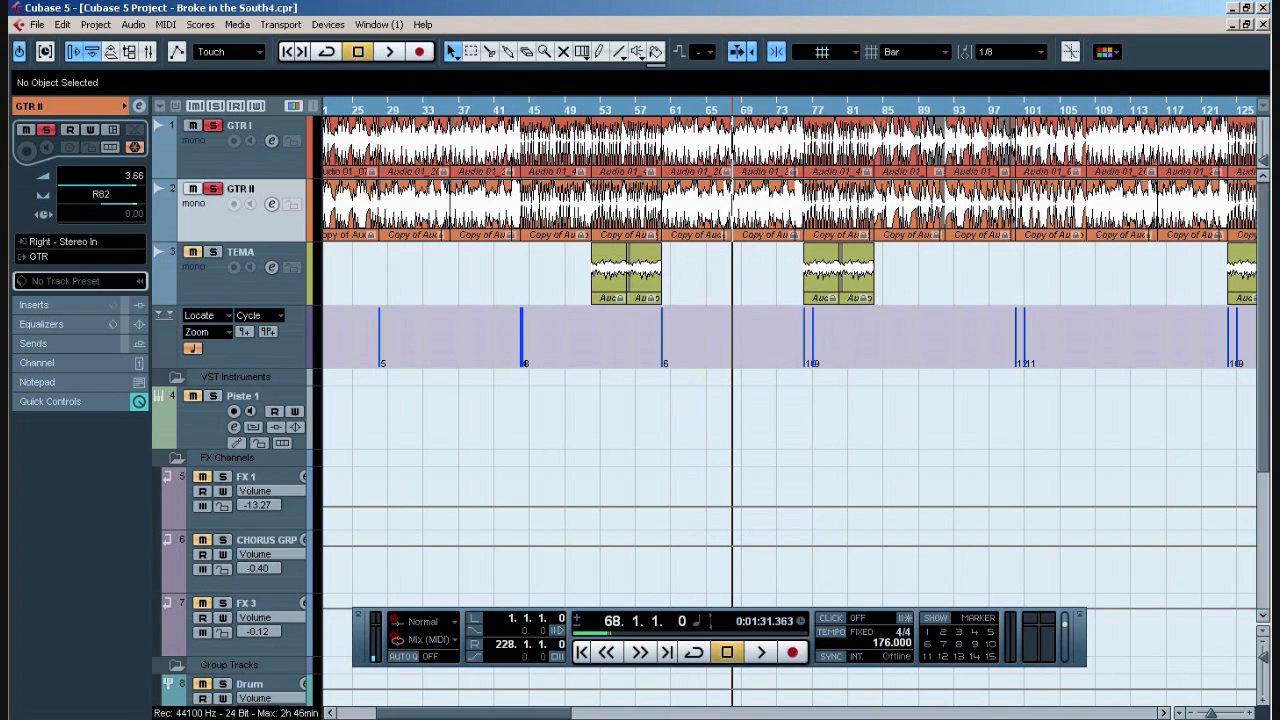
- Place the playback cursor at bar 67 and start playing the soloed GTR I and GTR II tracks together
{"action": "left_click_drag", "start_coordinate": [1212, 712], "coordinate": [1220, 711]}
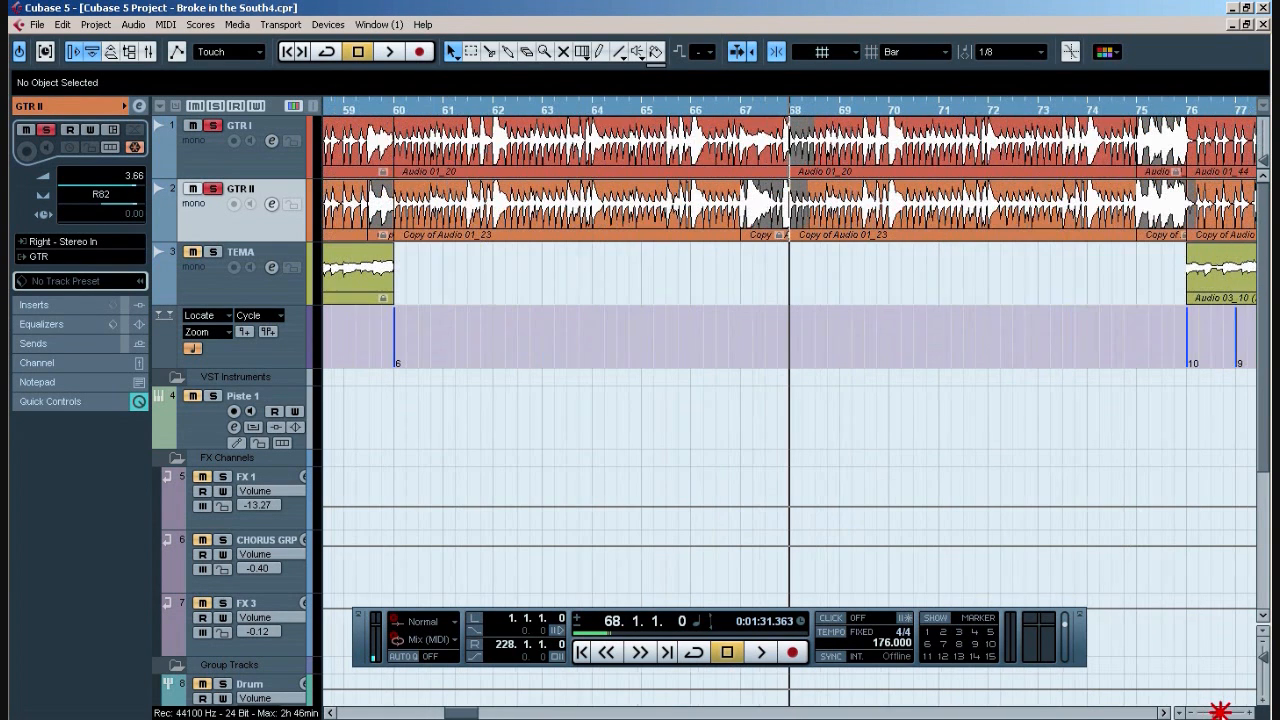
{"action": "left_click", "coordinate": [742, 110]}
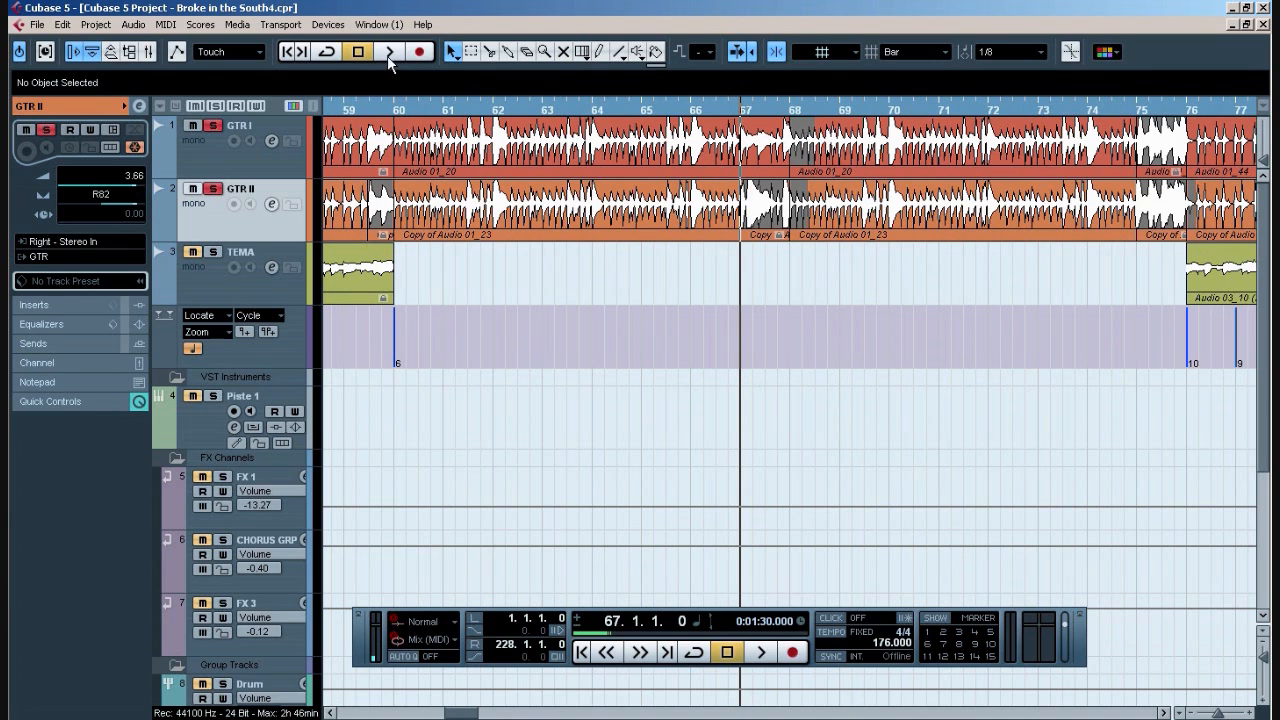
{"action": "left_click_drag", "start_coordinate": [460, 713], "coordinate": [469, 714]}
{"action": "left_click", "coordinate": [220, 165]}
{"action": "left_click", "coordinate": [229, 231]}
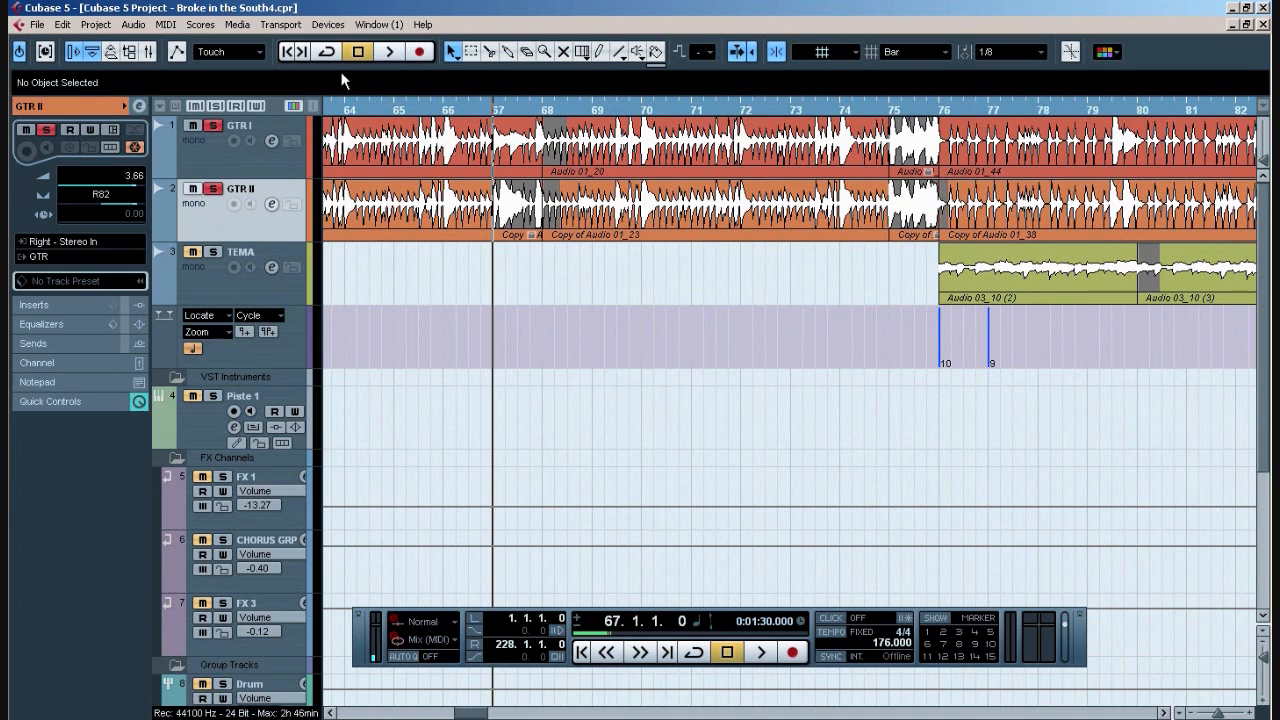
{"action": "left_click", "coordinate": [391, 53]}
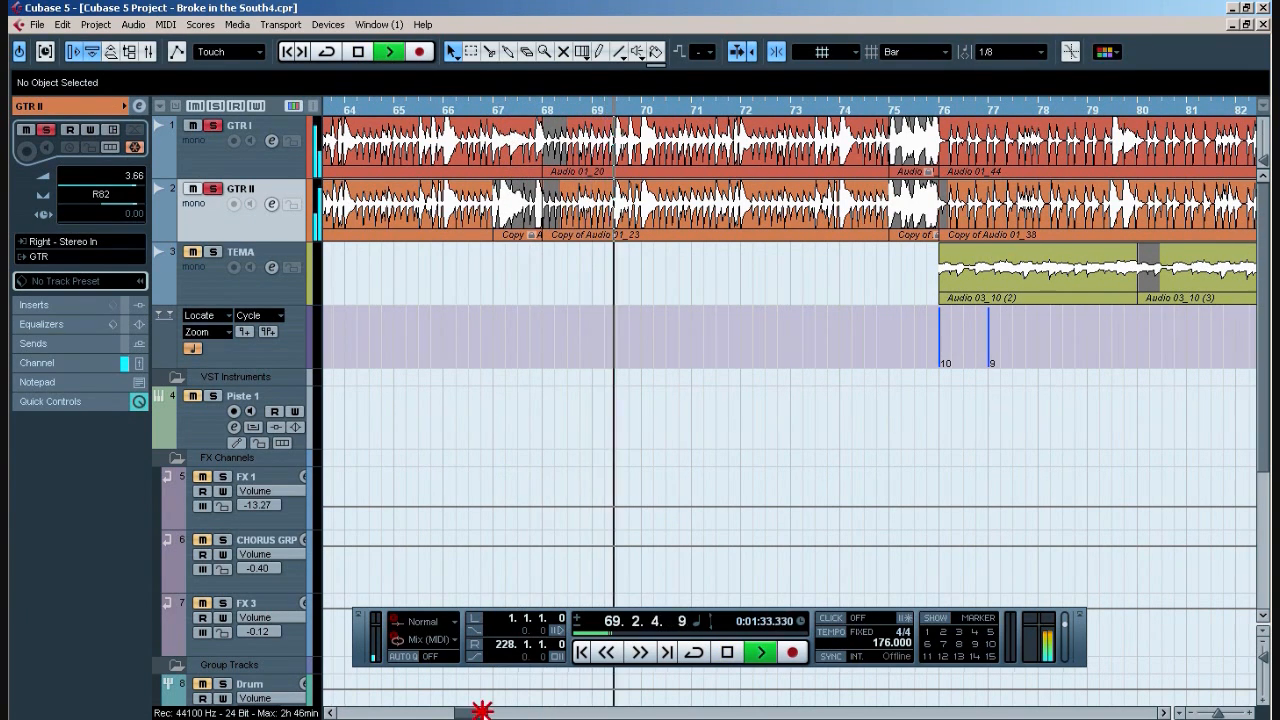
- Increase the track heights while following the playback of both guitar waveforms, and stop playback at about bar 92
{"action": "left_click_drag", "start_coordinate": [482, 711], "coordinate": [489, 711]}
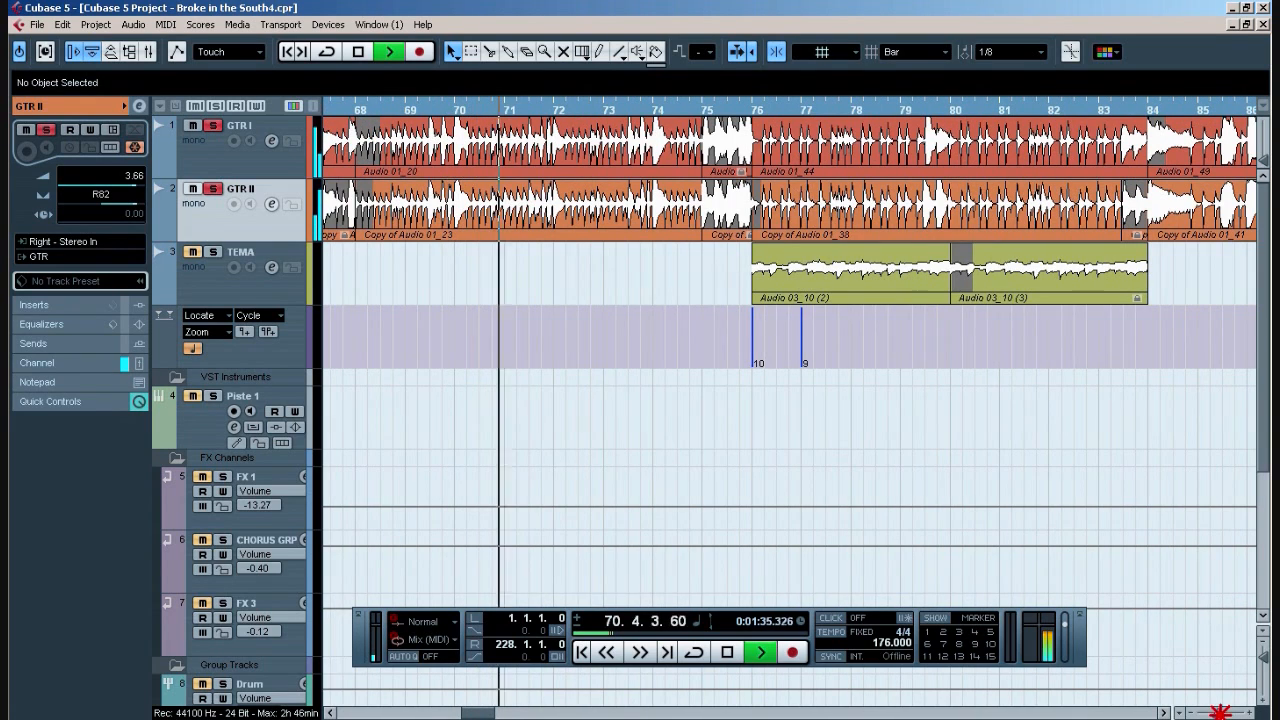
{"action": "left_click_drag", "start_coordinate": [1220, 712], "coordinate": [1215, 712]}
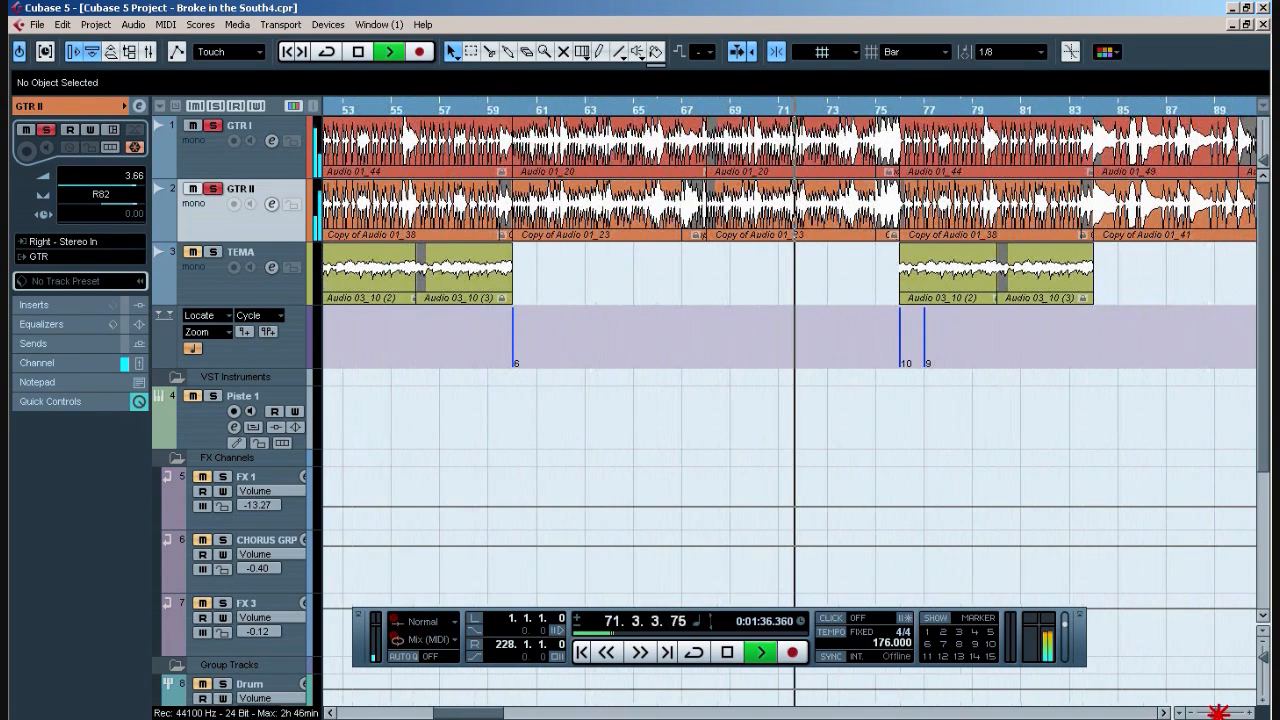
{"action": "left_click", "coordinate": [1262, 704]}
{"action": "left_click", "coordinate": [1262, 704]}
{"action": "left_click", "coordinate": [1262, 704]}
{"action": "left_click", "coordinate": [1262, 704]}
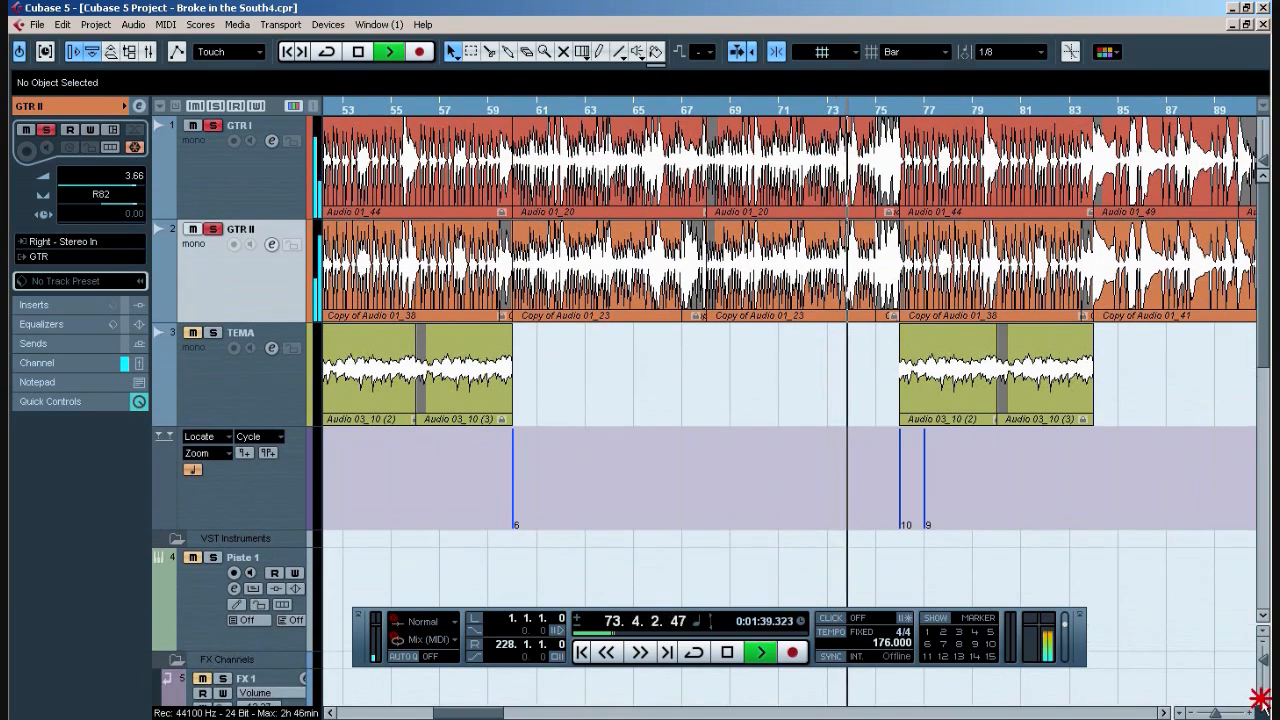
{"action": "left_click", "coordinate": [1262, 704]}
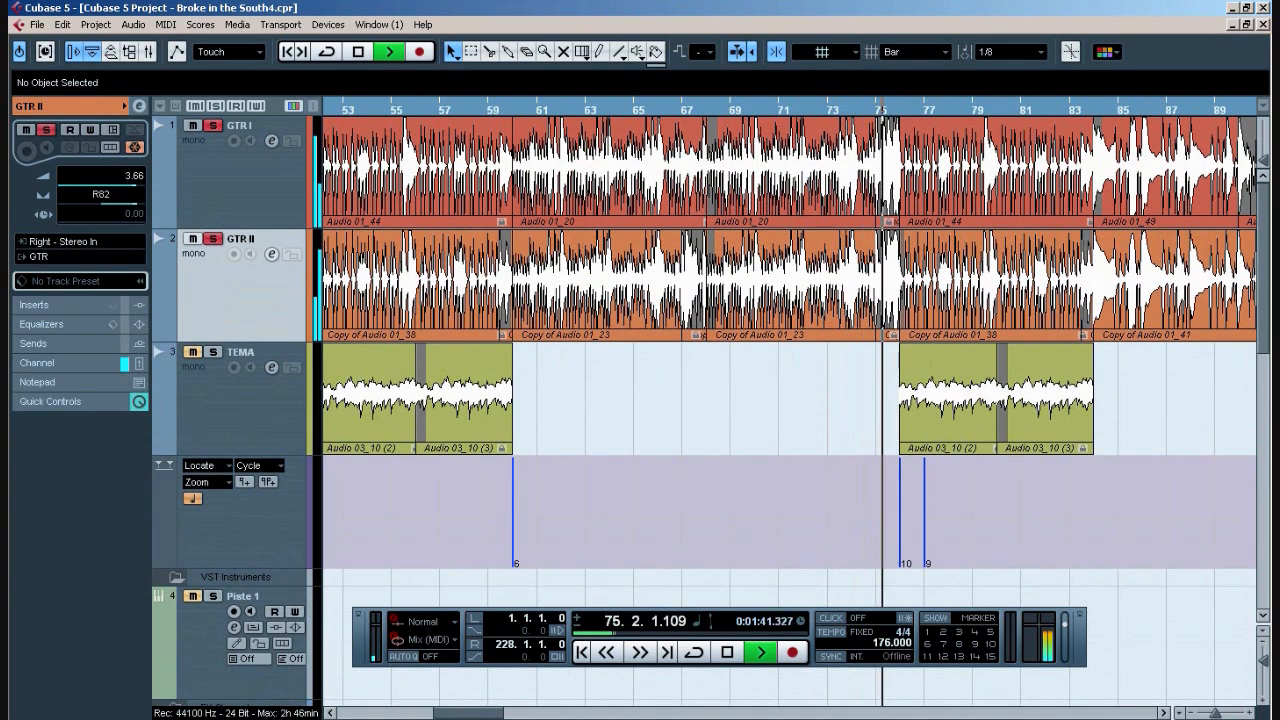
{"action": "left_click_drag", "start_coordinate": [500, 710], "coordinate": [531, 712]}
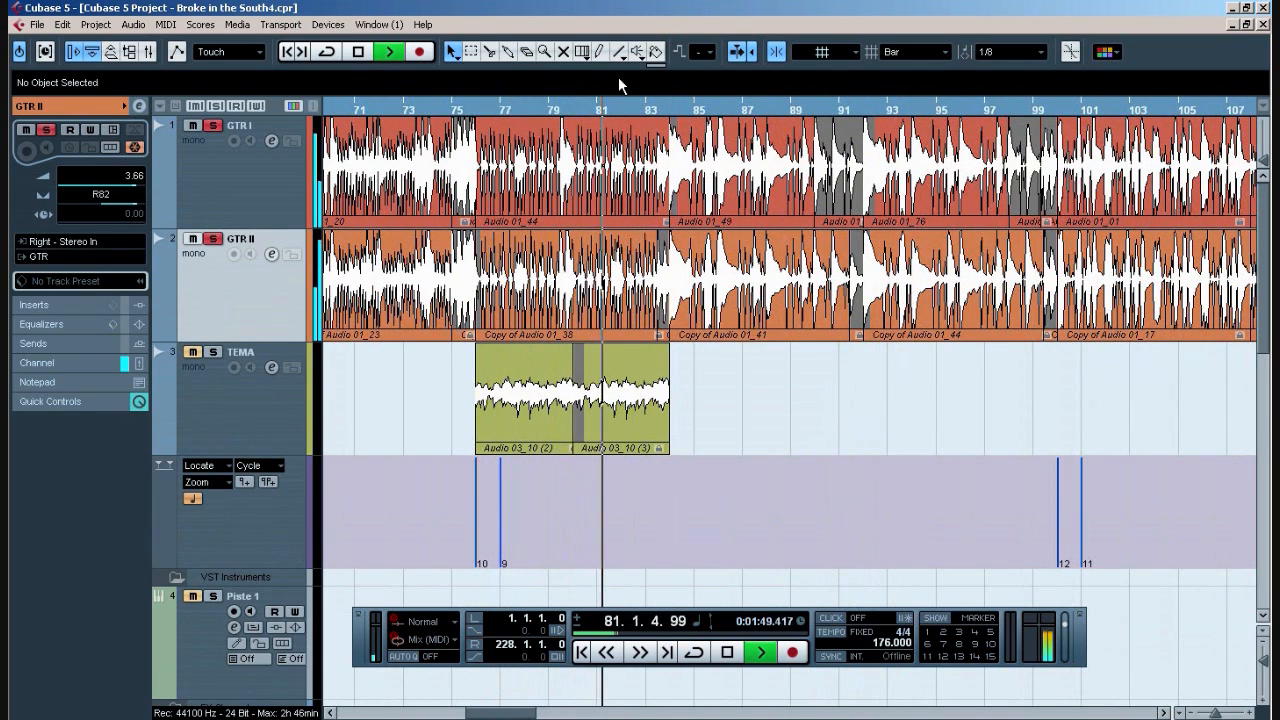
{"action": "left_click", "coordinate": [359, 52]}
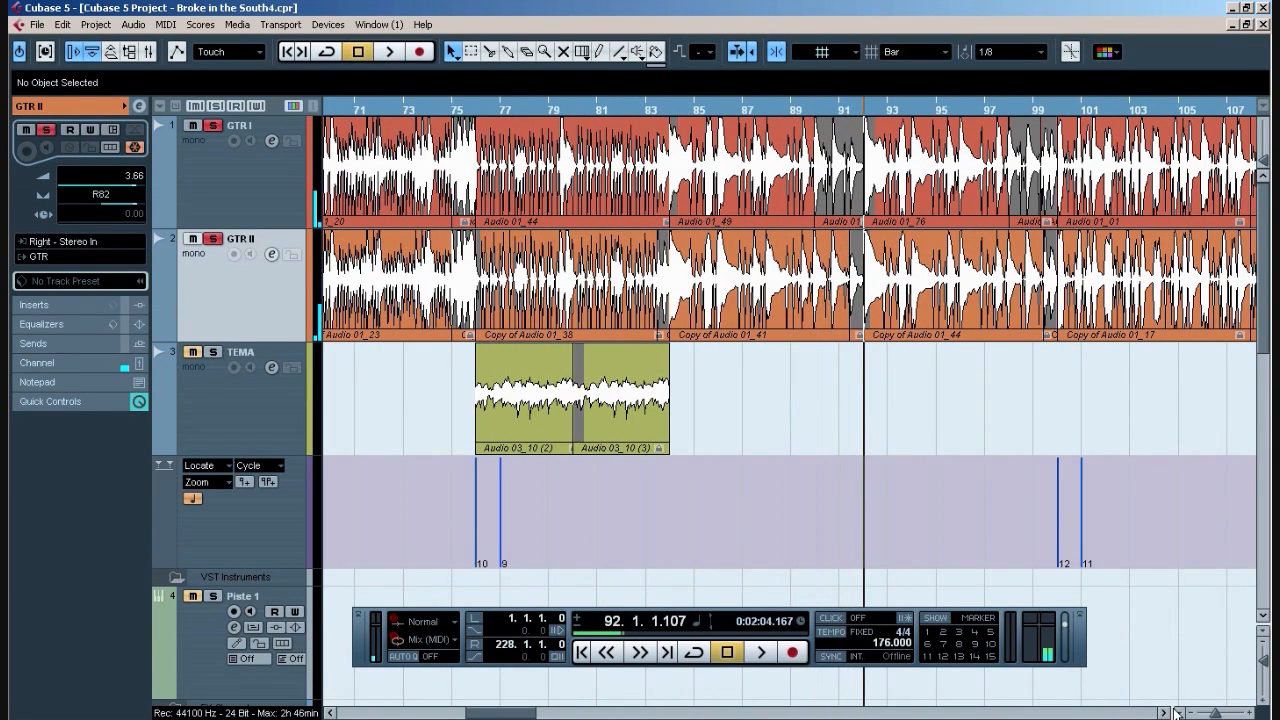
- Show the full length of the GTR I, GTR II and TEMA tracks in the arrangement with reduced track heights
{"action": "left_click_drag", "start_coordinate": [1216, 713], "coordinate": [1206, 713]}
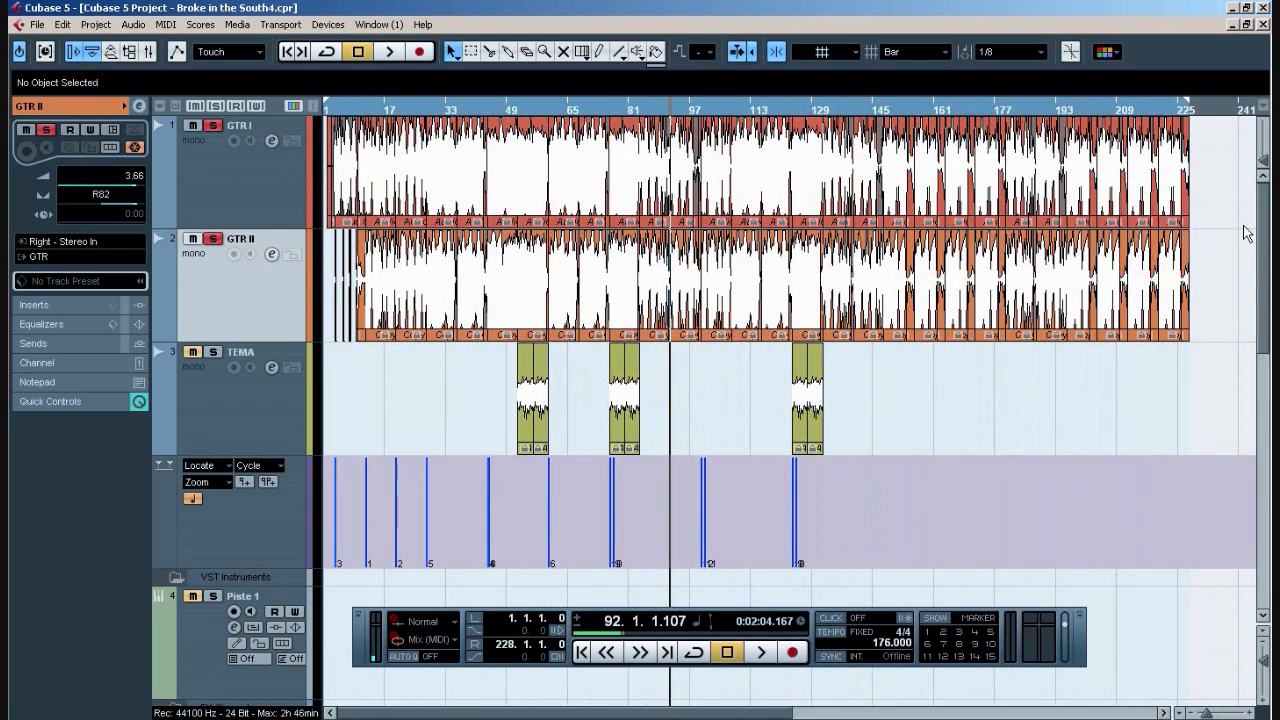
{"action": "left_click", "coordinate": [1266, 662]}
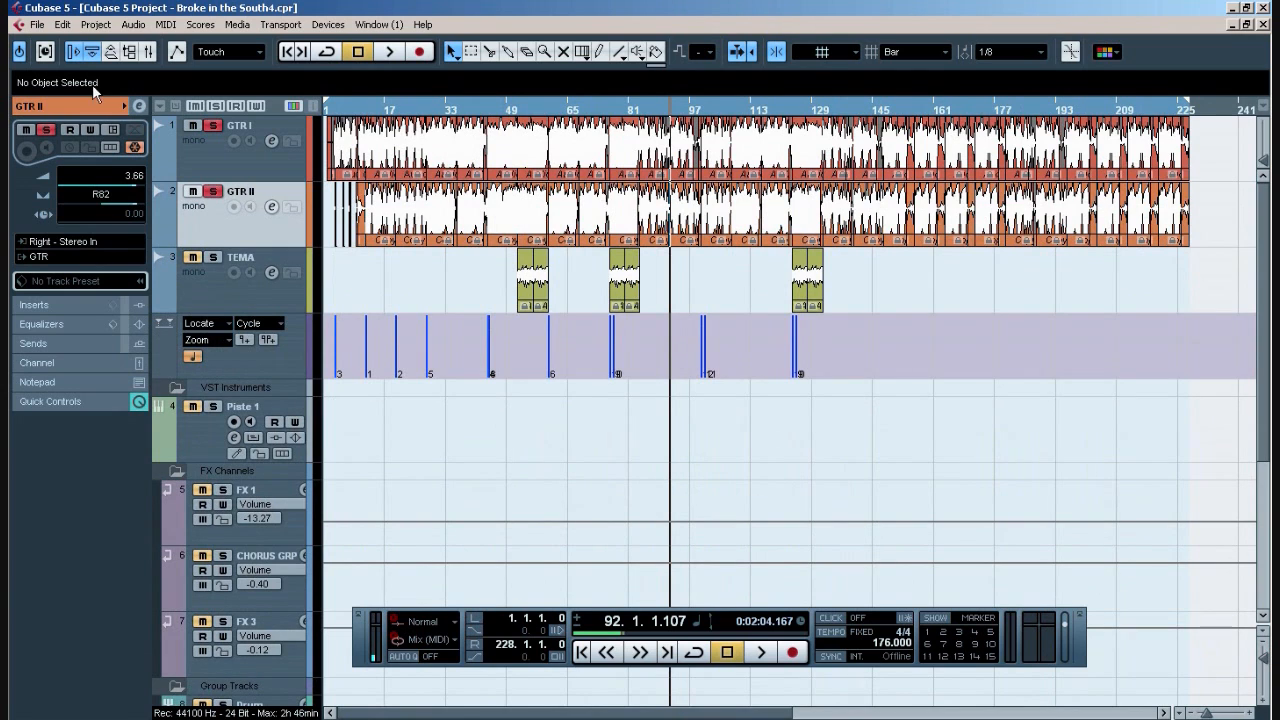
{"action": "left_click_drag", "start_coordinate": [1262, 238], "coordinate": [1257, 166]}
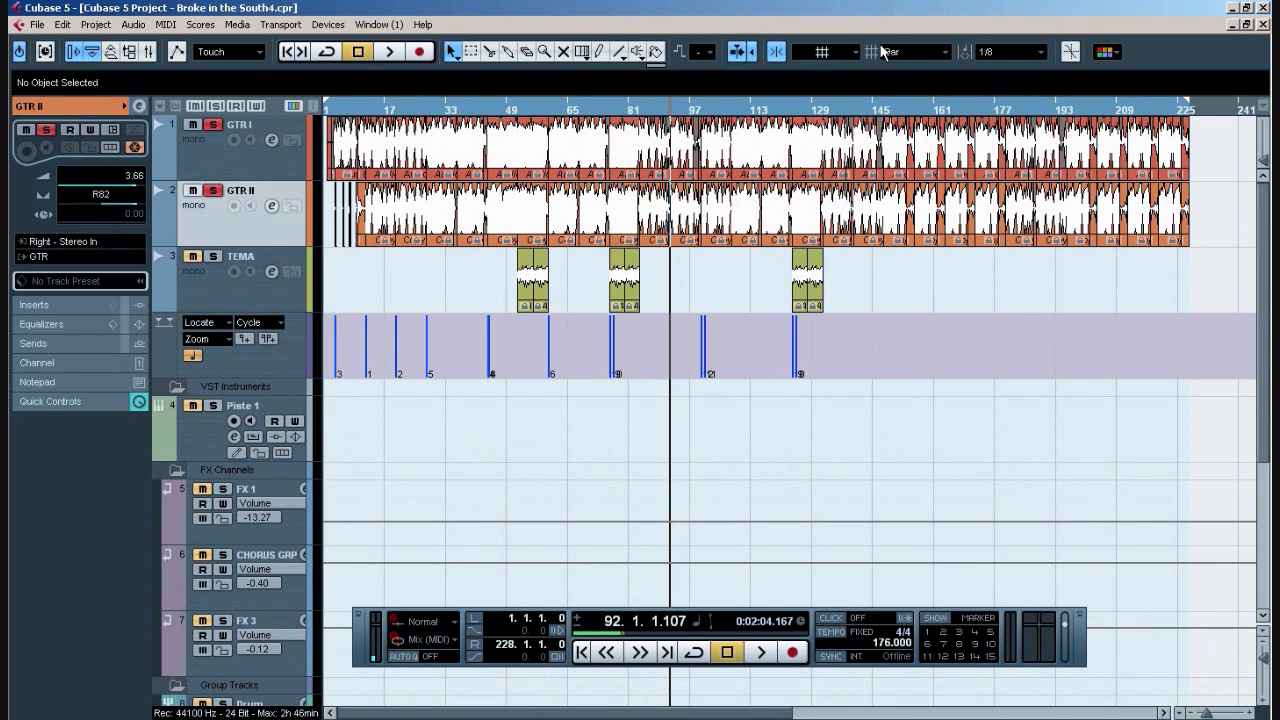
{"action": "left_click", "coordinate": [36, 24]}
{"action": "left_click", "coordinate": [740, 10]}
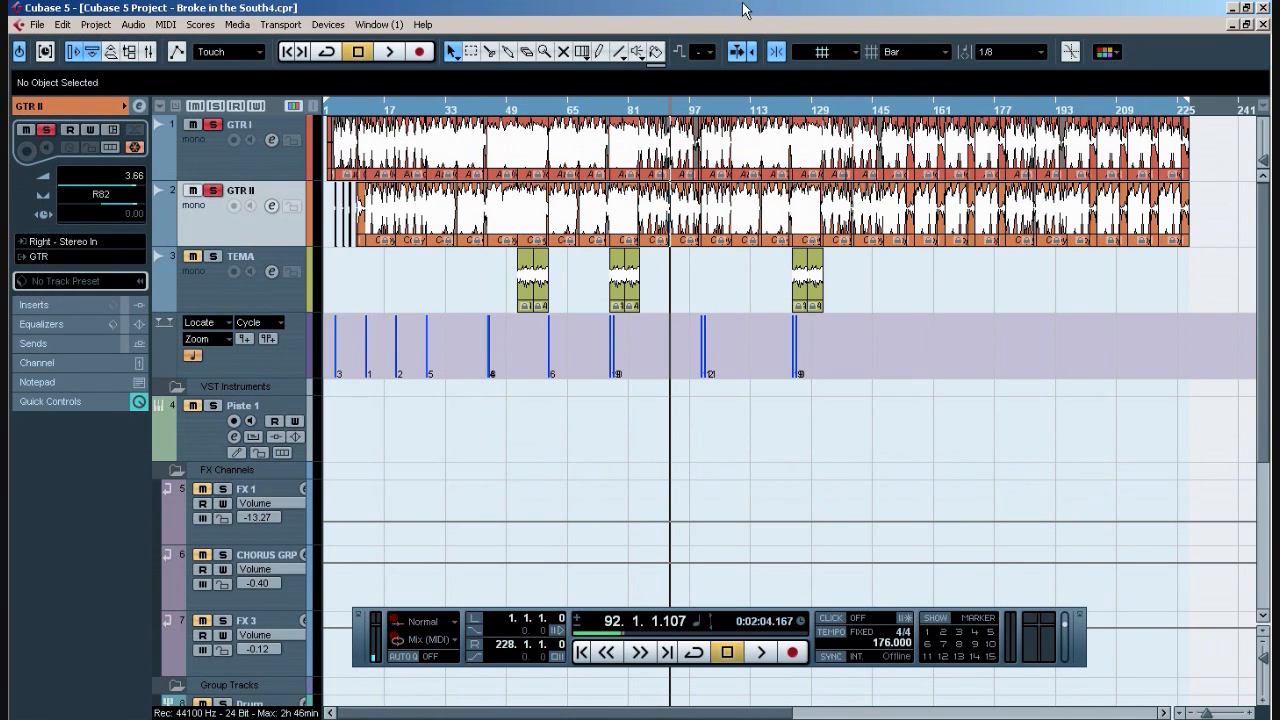